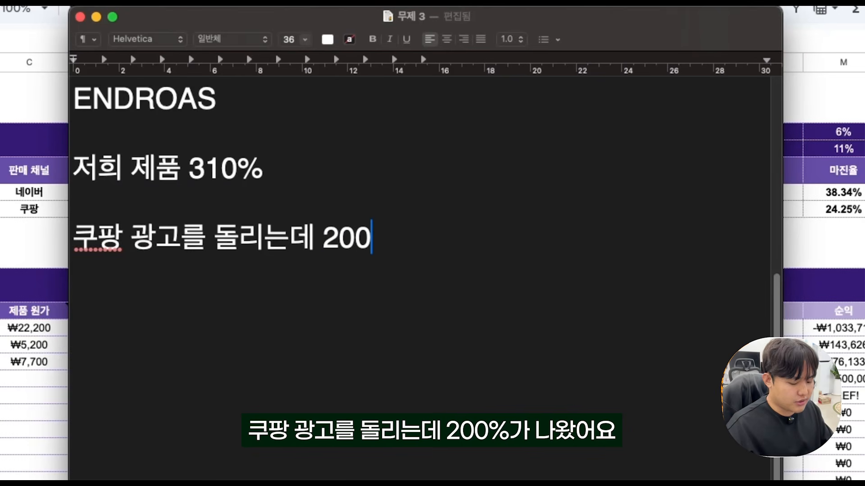
# Complete the Coupang ad line with "% = 손해" and add the line "300% 손해 / 똔똔" beneath it.
pyautogui.press('Return')
pyautogui.press('Return')
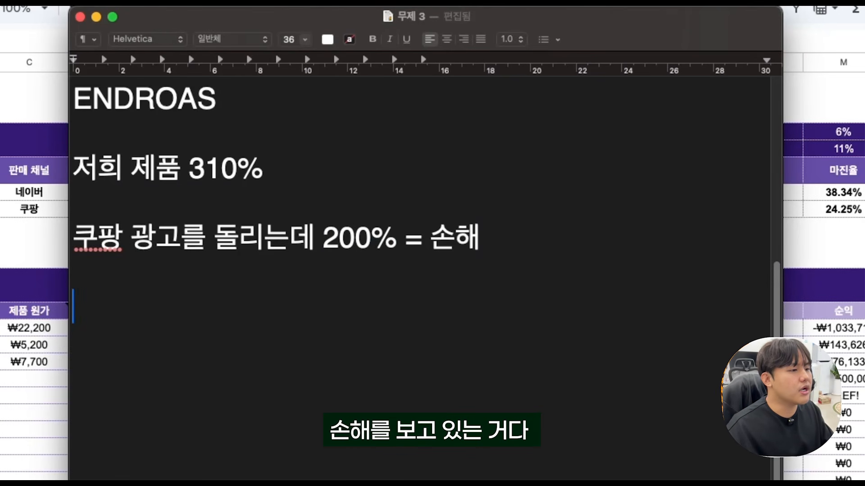
pyautogui.write('ㅋ')
pyautogui.press('BackSpace')
pyautogui.write('3000')
pyautogui.press('BackSpace')
pyautogui.write('% 손해 / 똔똔')
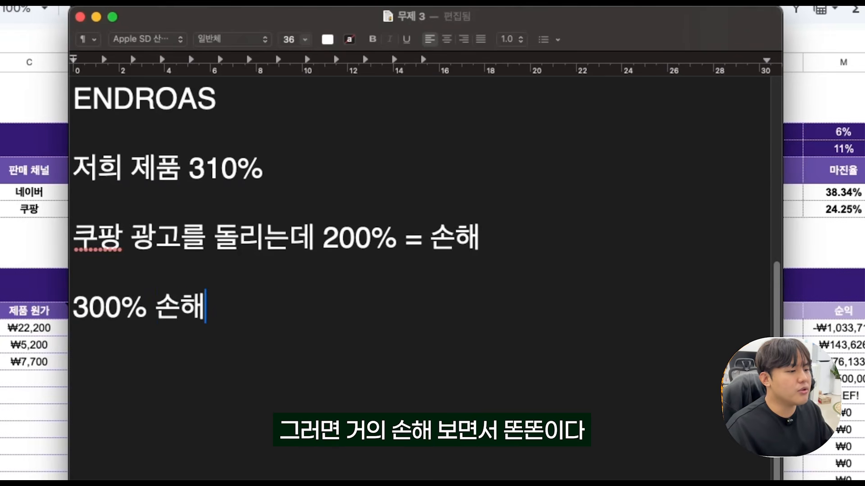
# Add the line "500% = 200% 이득 보고 있는거다." below the 300% line.
pyautogui.press('Return')
pyautogui.press('Return')
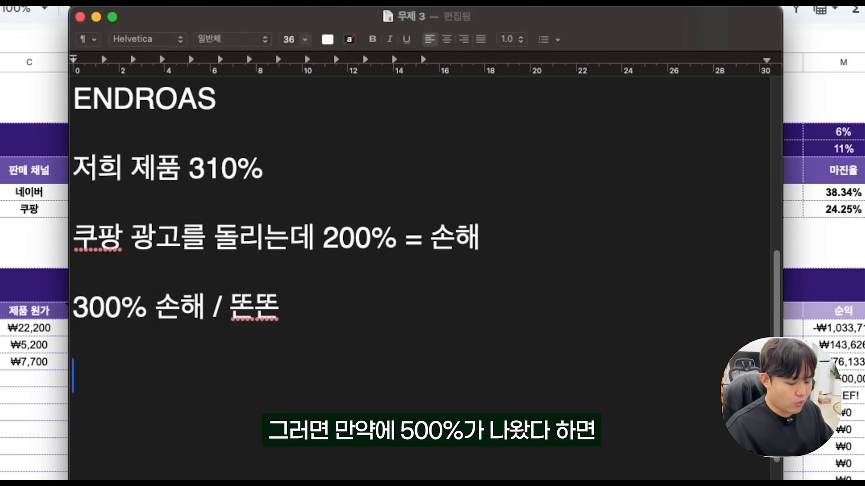
pyautogui.write('500% =5 200')
pyautogui.press('BackSpace')
pyautogui.press('BackSpace')
pyautogui.press('BackSpace')
pyautogui.press('BackSpace')
pyautogui.press('BackSpace')
pyautogui.write('200% 이득 보고 있는거다.')
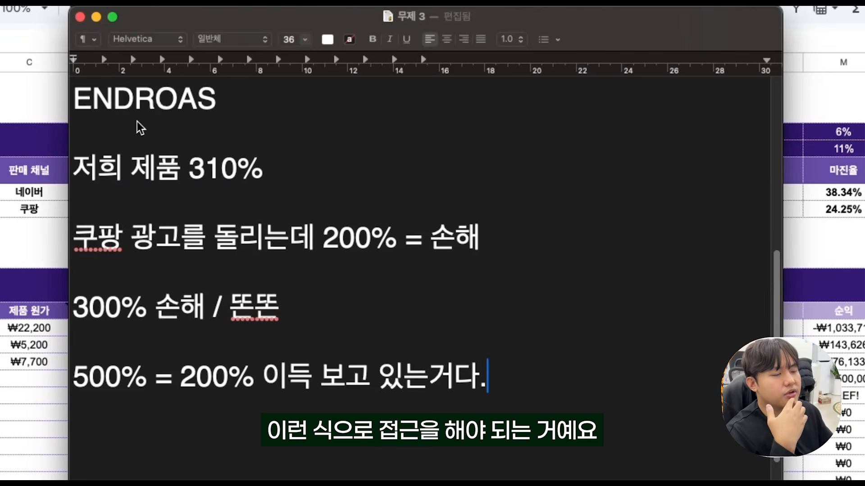
# Append "/ 최소광고 수익률" to the ENDROAS heading.
pyautogui.click(233, 133)
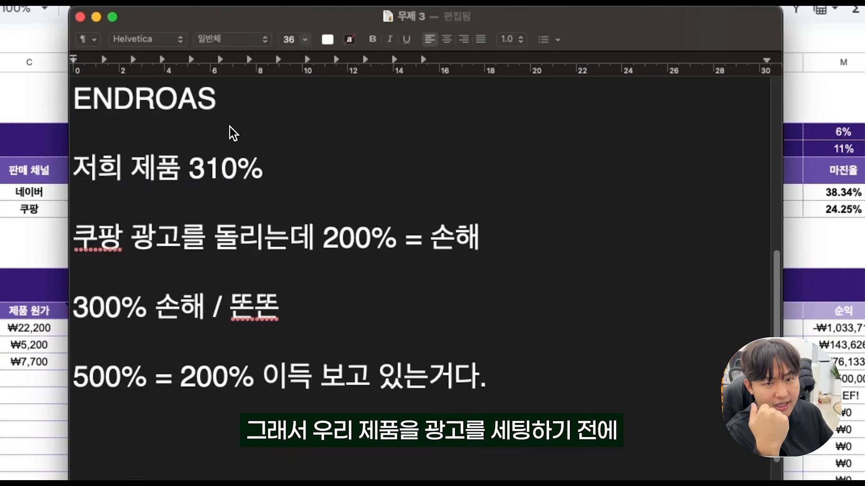
pyautogui.moveTo(223, 110)
pyautogui.mouseDown()
pyautogui.moveTo(133, 106)
pyautogui.moveTo(230, 107)
pyautogui.mouseUp()
pyautogui.write('/ 최소광고 수익률')
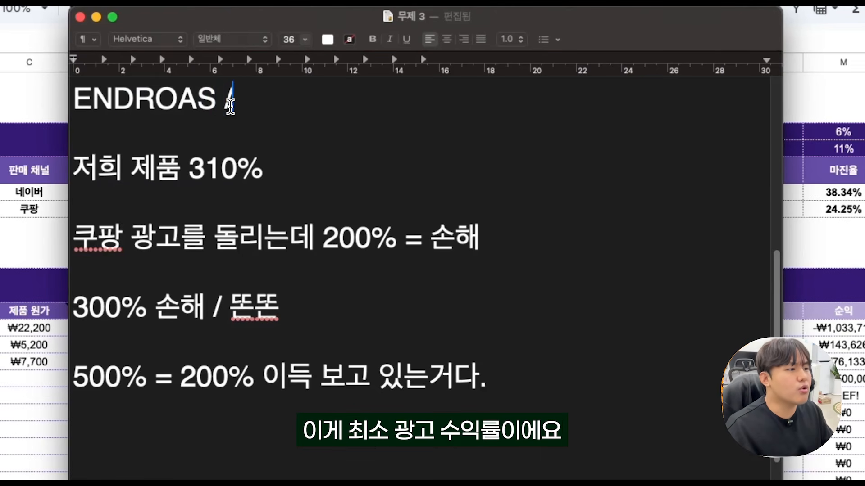
pyautogui.click(266, 110)
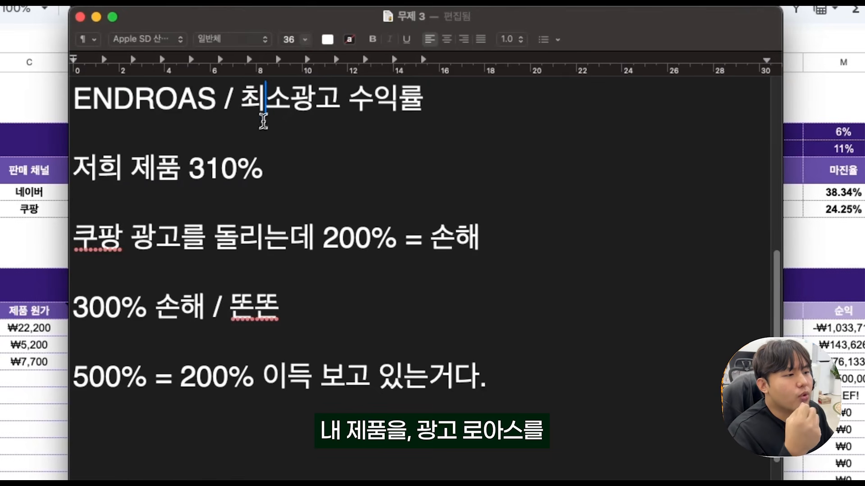
# Highlight the line "저희 제품 310%" and its percentage for emphasis.
pyautogui.moveTo(265, 168); pyautogui.dragTo(81, 168)
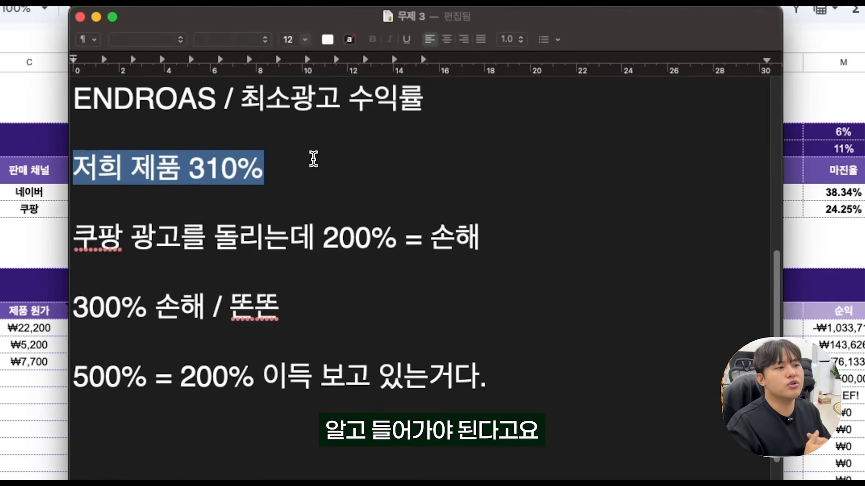
pyautogui.press('Right')
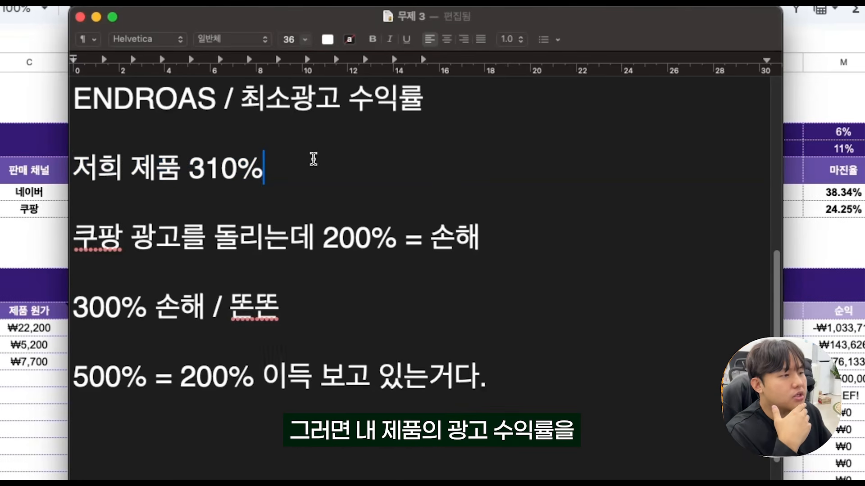
pyautogui.moveTo(272, 165); pyautogui.dragTo(187, 169)
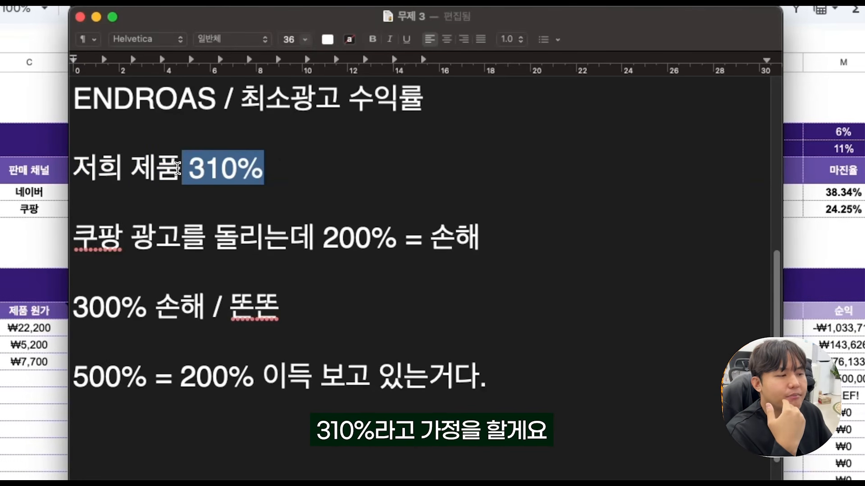
pyautogui.click(293, 168)
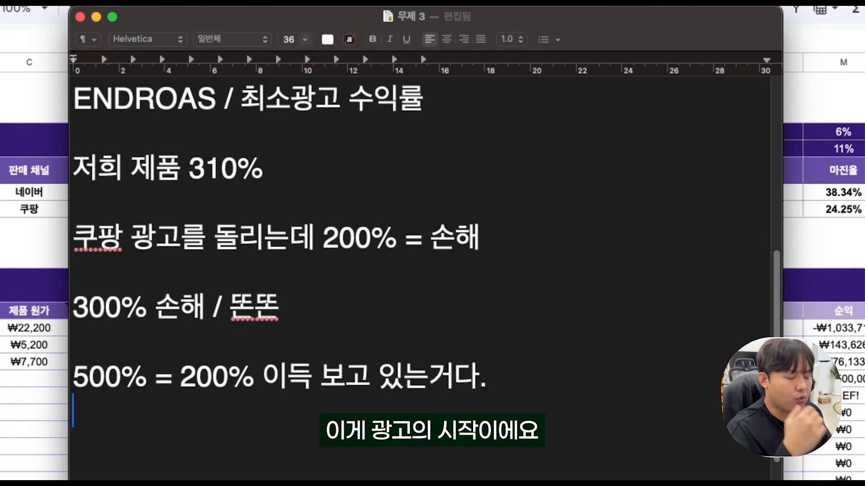
# Add a dashed divider below the 500% line and move the notes window higher on the screen.
pyautogui.write('------')
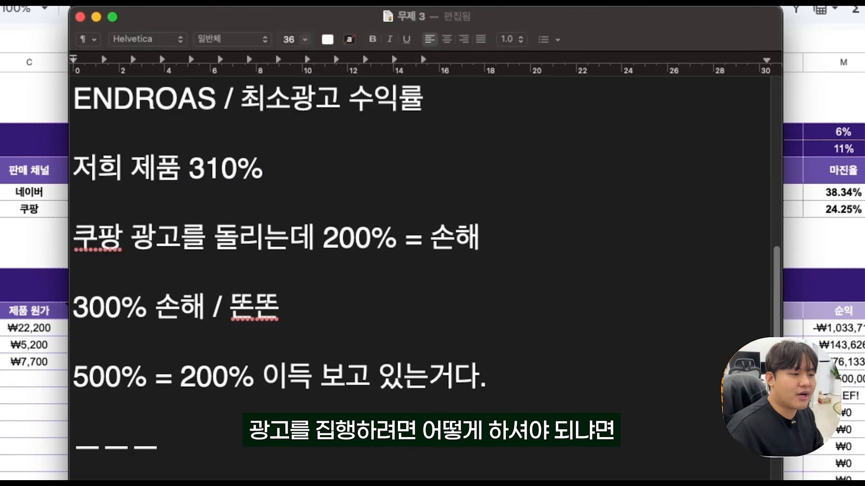
pyautogui.press('Return')
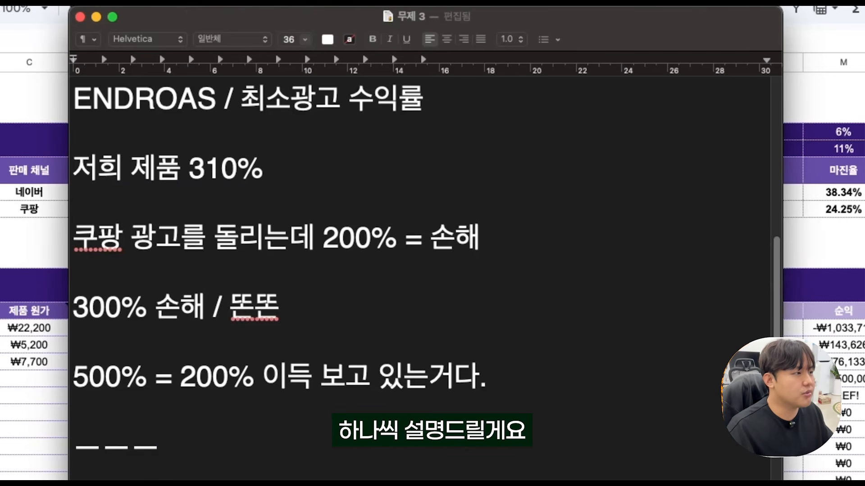
pyautogui.moveTo(524, 21); pyautogui.dragTo(519, 0)
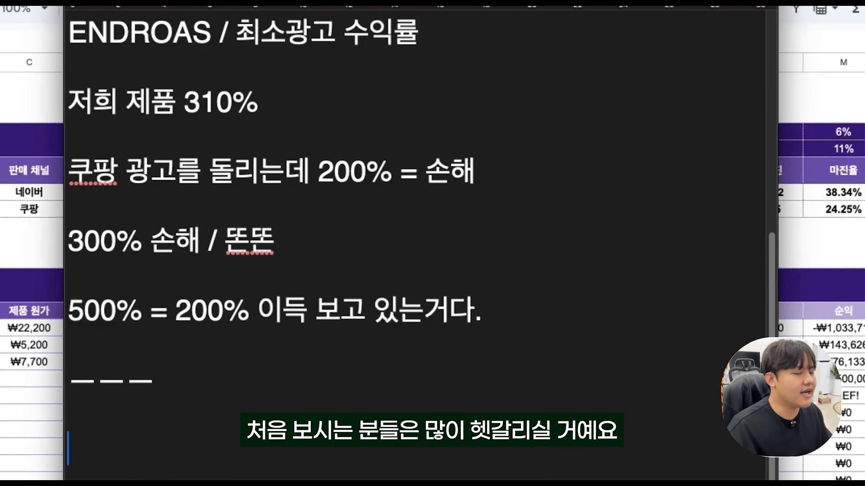
# Switch from the notes to the Coupang Ads Center's new ad registration page.
pyautogui.scroll(3, 540, 315)
pyautogui.doubleClick(571, 422)
pyautogui.click(102, 16)
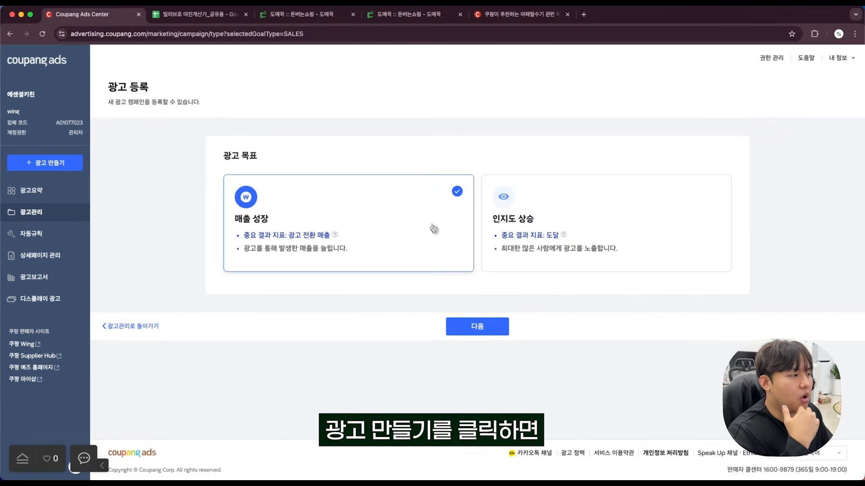
# Compare the two ad goals, choose 인지도 상승 and proceed to its campaign form.
pyautogui.click(671, 202)
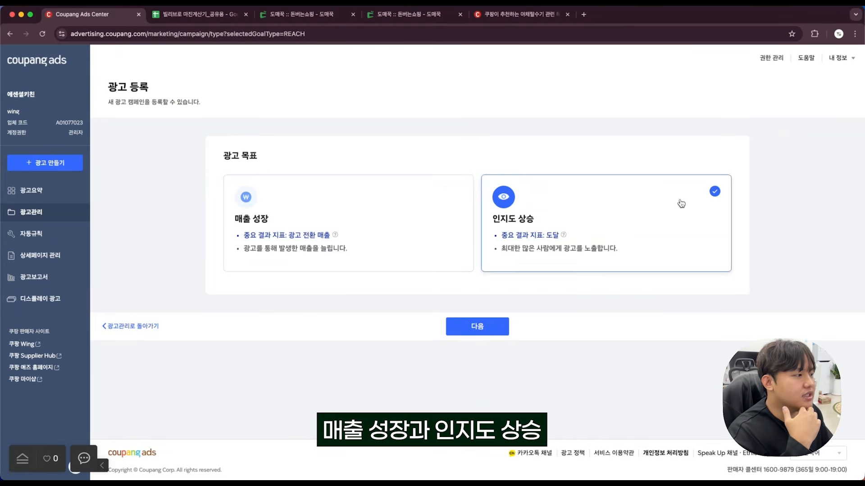
pyautogui.click(405, 213)
pyautogui.click(612, 230)
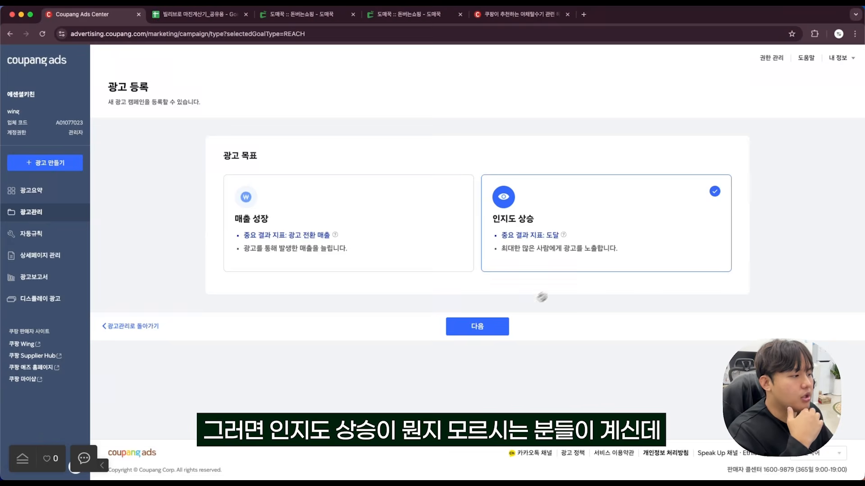
pyautogui.click(488, 327)
# Expand the 광고 노출 위치 section and examine where 인지도 상승 ads are displayed.
pyautogui.scroll(-5, 489, 325)
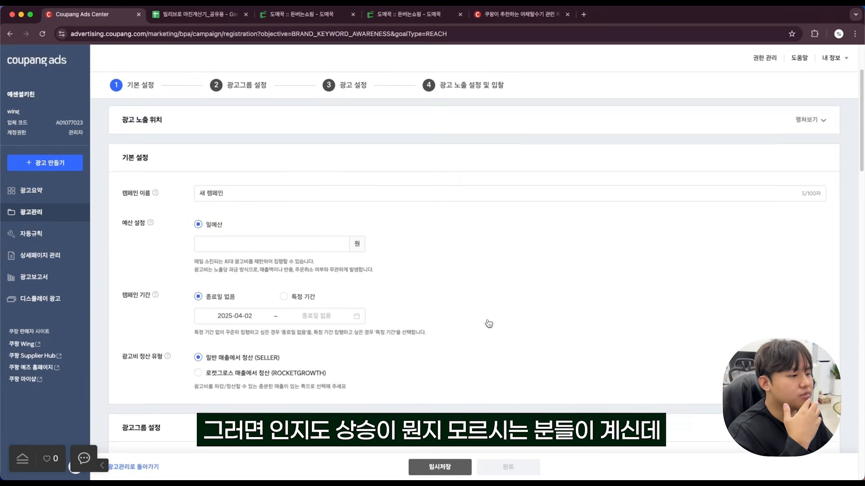
pyautogui.scroll(5, 489, 325)
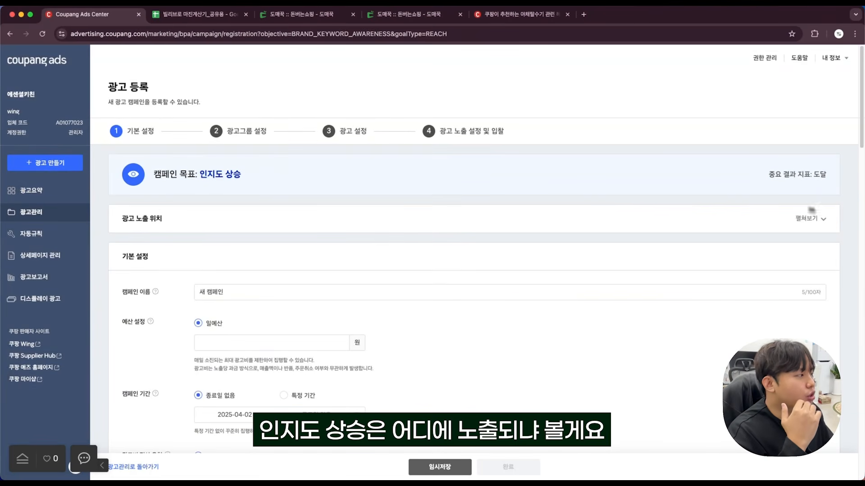
pyautogui.click(822, 218)
pyautogui.scroll(-1, 655, 252)
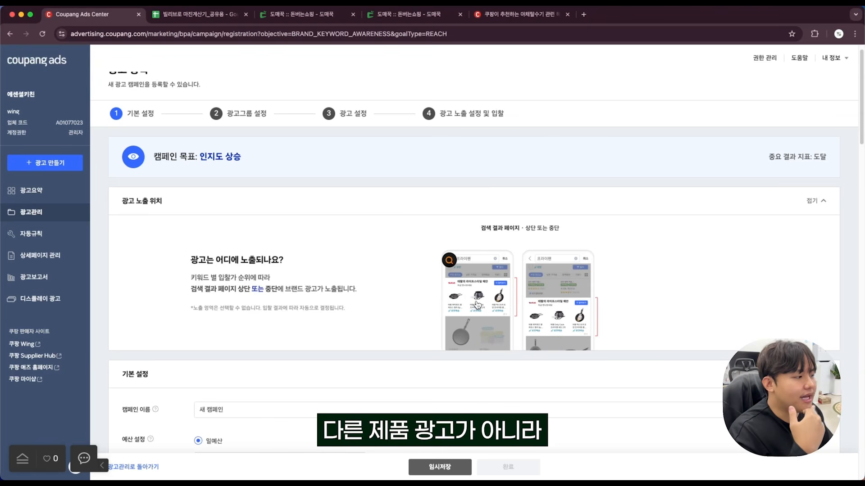
pyautogui.scroll(-1, 482, 301)
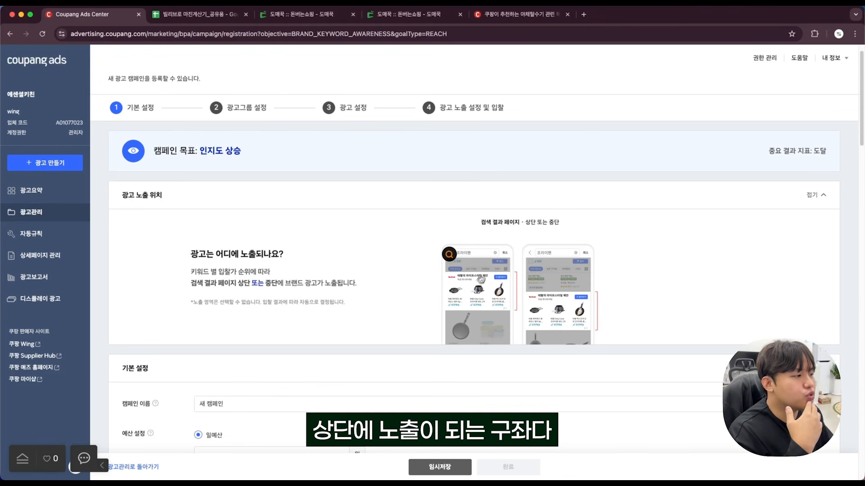
pyautogui.scroll(1, 487, 286)
pyautogui.moveTo(243, 167); pyautogui.dragTo(199, 164)
pyautogui.click(265, 168)
# Review the 인지도 상승 form's basic, ad group and creative settings, including the 서브 영역 materials.
pyautogui.scroll(-5, 266, 168)
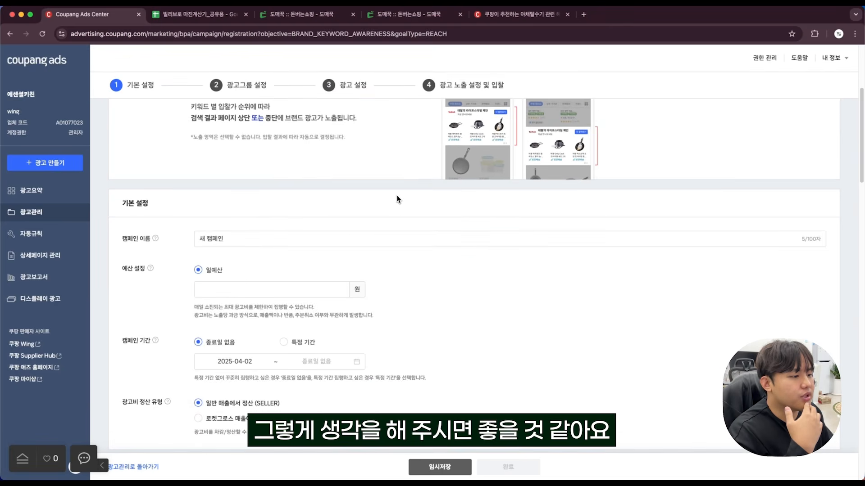
pyautogui.scroll(4, 399, 198)
pyautogui.scroll(-15, 622, 346)
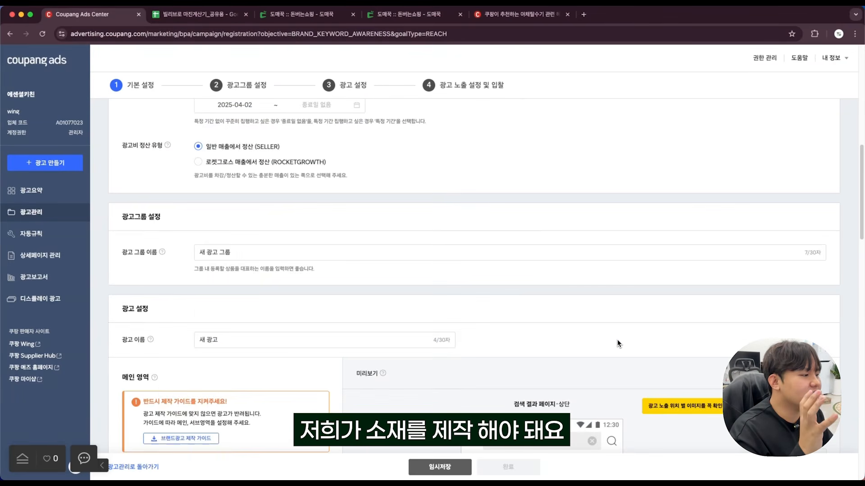
pyautogui.scroll(-4, 617, 341)
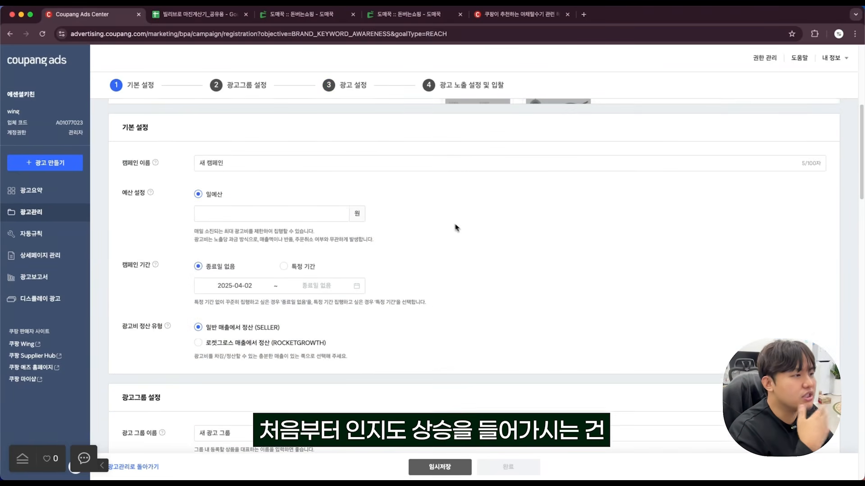
pyautogui.scroll(5, 436, 246)
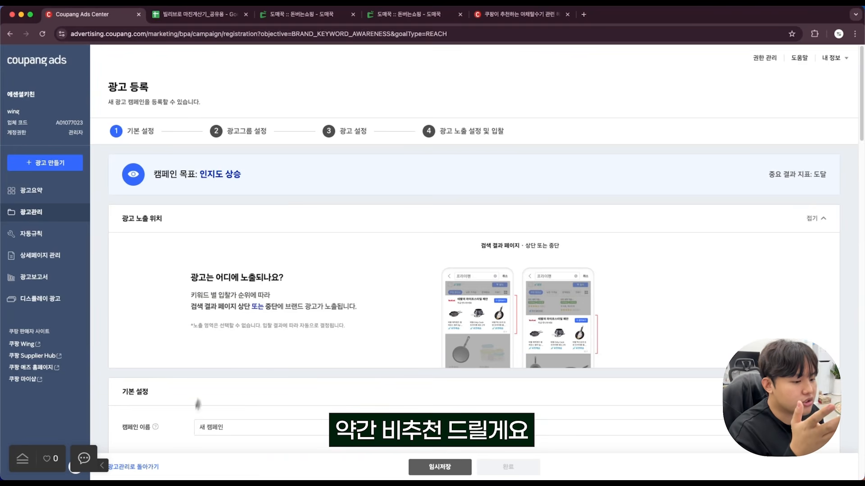
# Go back to ad management and start a new ad campaign with the 매출 성장 goal.
pyautogui.click(143, 468)
pyautogui.click(483, 158)
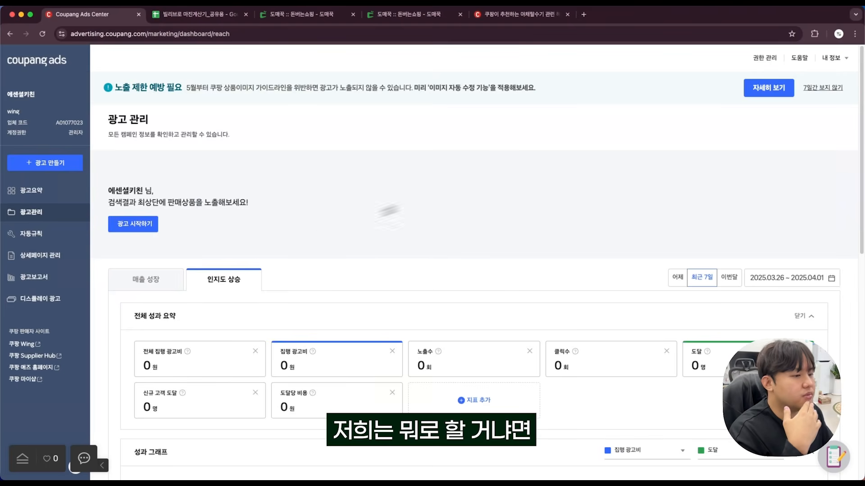
pyautogui.click(61, 162)
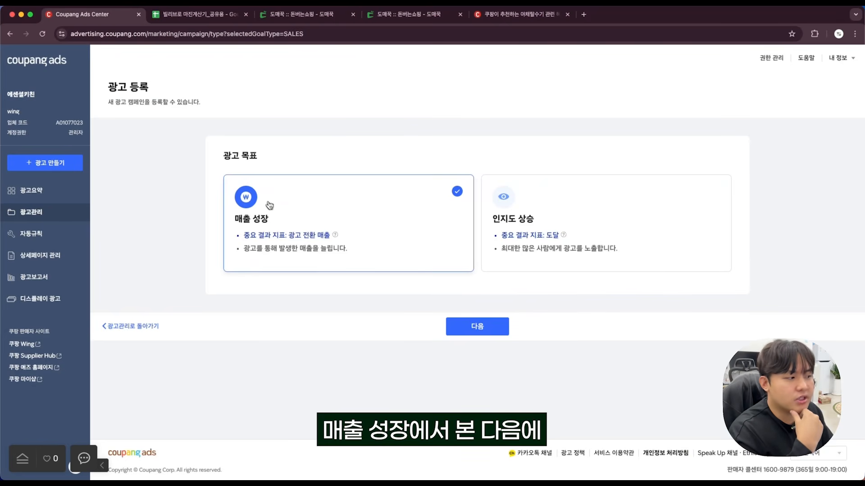
pyautogui.click(485, 332)
# Highlight the 매출 성장 campaign goal and expand its 광고 노출 위치 section.
pyautogui.scroll(-1, 379, 201)
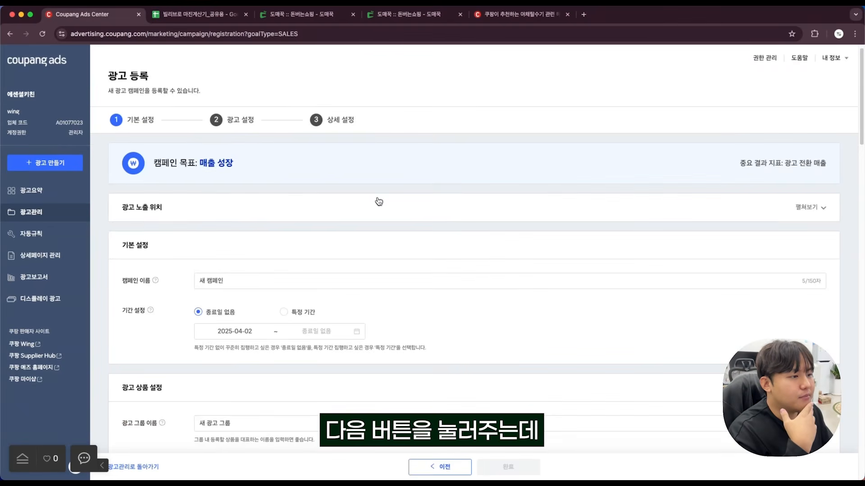
pyautogui.moveTo(237, 153); pyautogui.dragTo(197, 149)
pyautogui.click(269, 151)
pyautogui.click(819, 192)
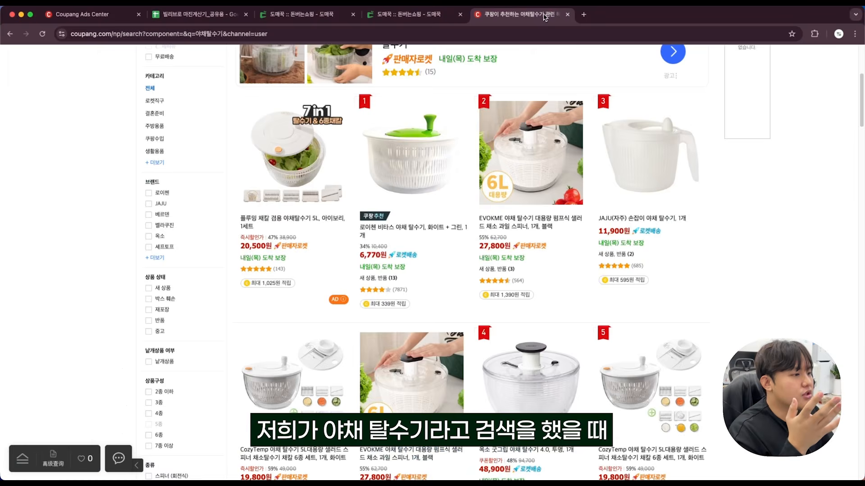
# Examine the AD-marked product listings in the Coupang search results for 야채탈수기.
pyautogui.scroll(5, 432, 243)
pyautogui.click(347, 112)
pyautogui.scroll(-4, 347, 112)
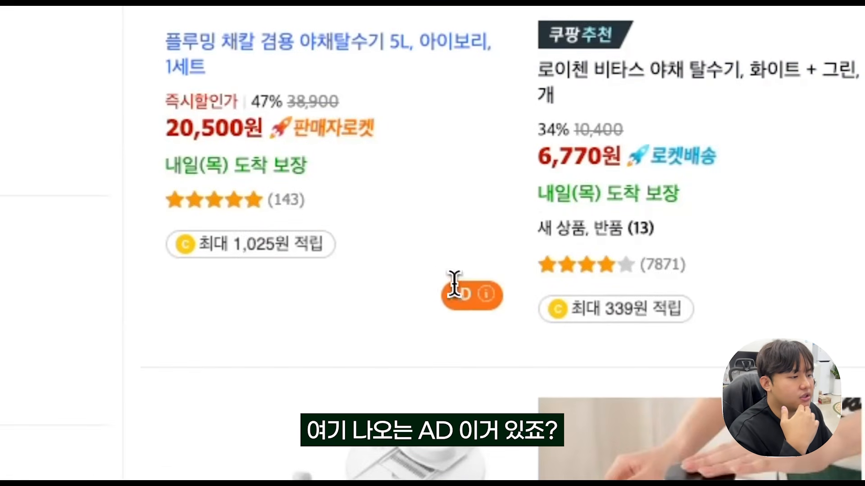
pyautogui.moveTo(485, 295)
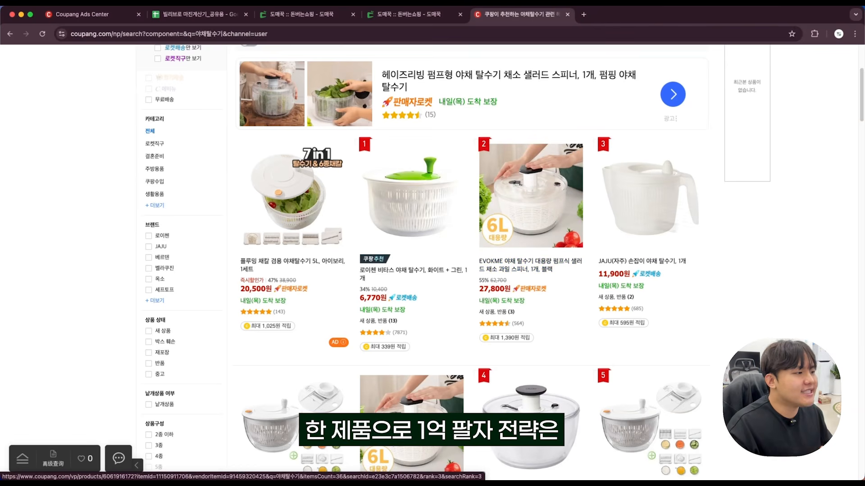
pyautogui.scroll(1, 777, 248)
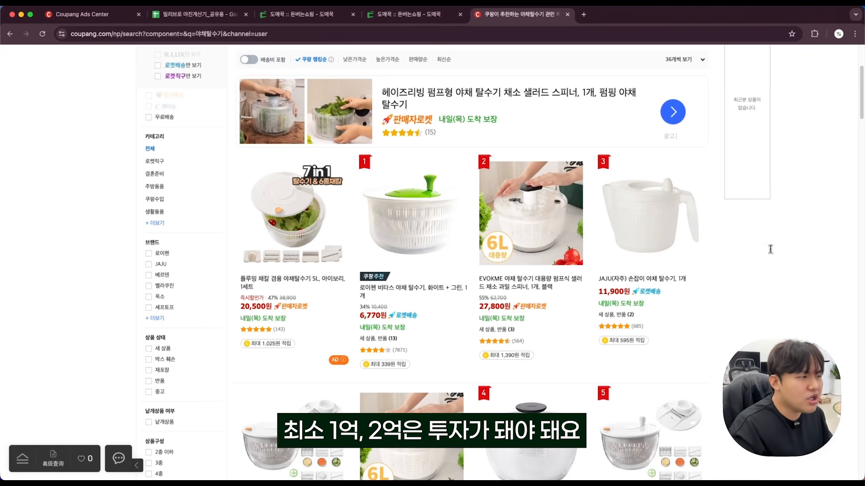
pyautogui.scroll(3, 750, 246)
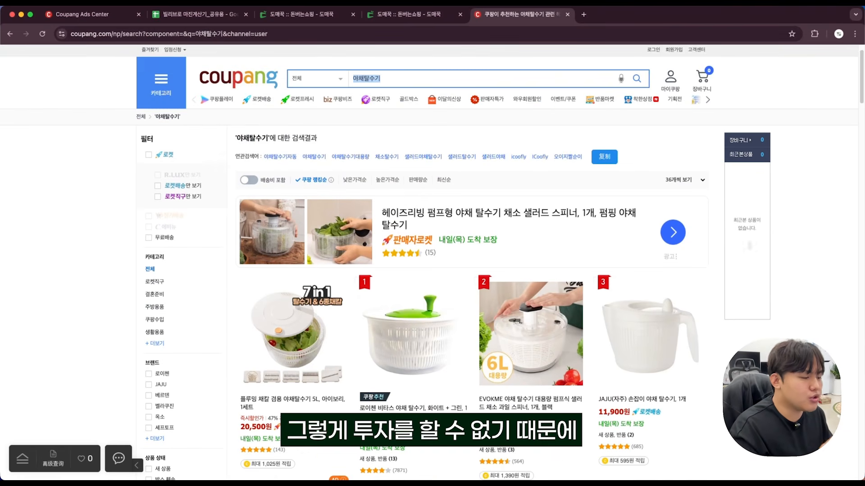
pyautogui.scroll(-1, 429, 263)
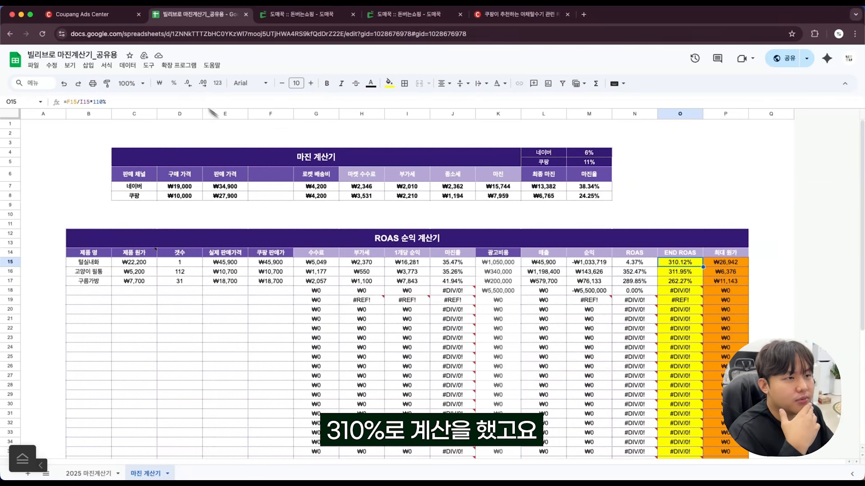
# Return to the Coupang Ads campaign form and highlight the campaign goal 매출 성장.
pyautogui.click(77, 14)
pyautogui.moveTo(247, 163); pyautogui.dragTo(210, 158)
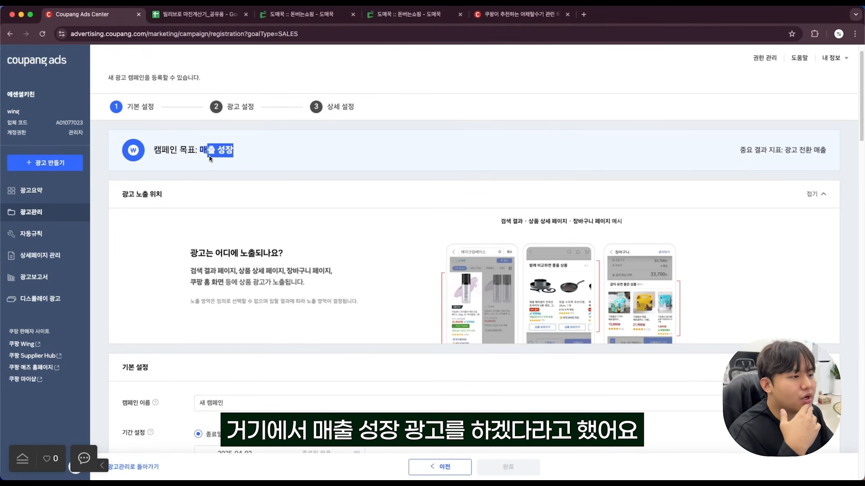
# Name the new campaign 빌리브로 힘찬 _ 310%, combining the product name with its break-even ROAS.
pyautogui.scroll(-5, 311, 156)
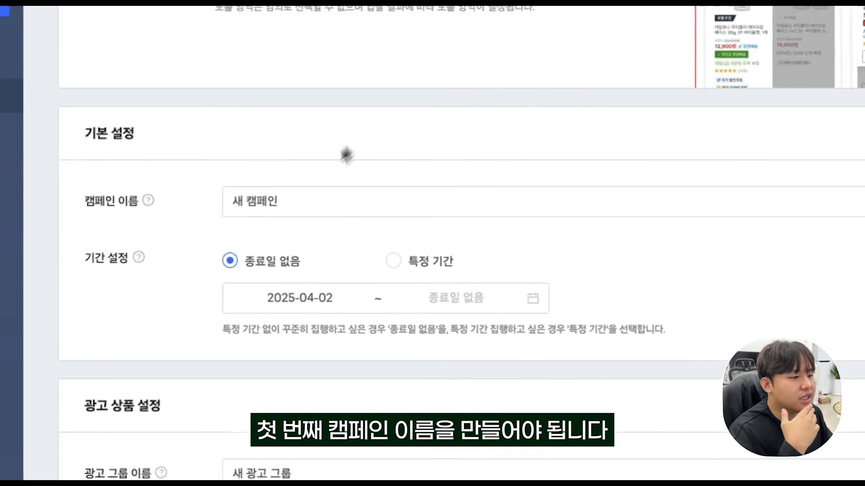
pyautogui.moveTo(300, 202); pyautogui.dragTo(232, 206)
pyautogui.click(319, 203)
pyautogui.moveTo(353, 200); pyautogui.dragTo(225, 204)
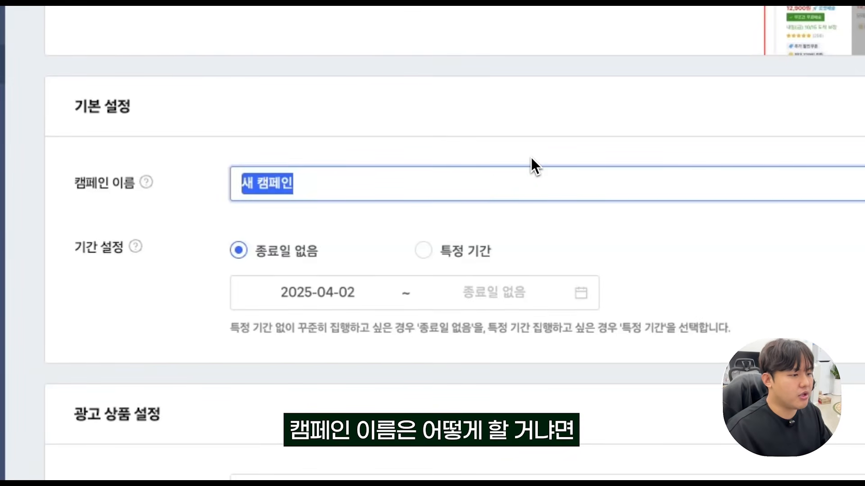
pyautogui.write('빌리브로 힘찬')
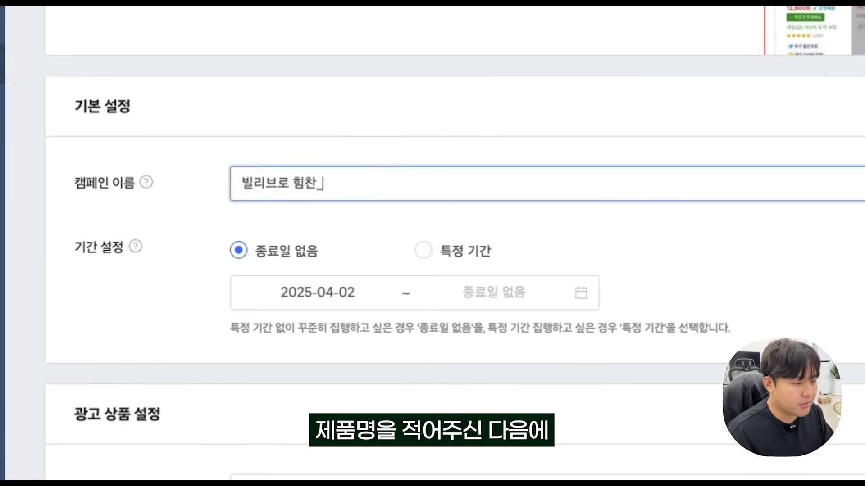
pyautogui.write('_310')
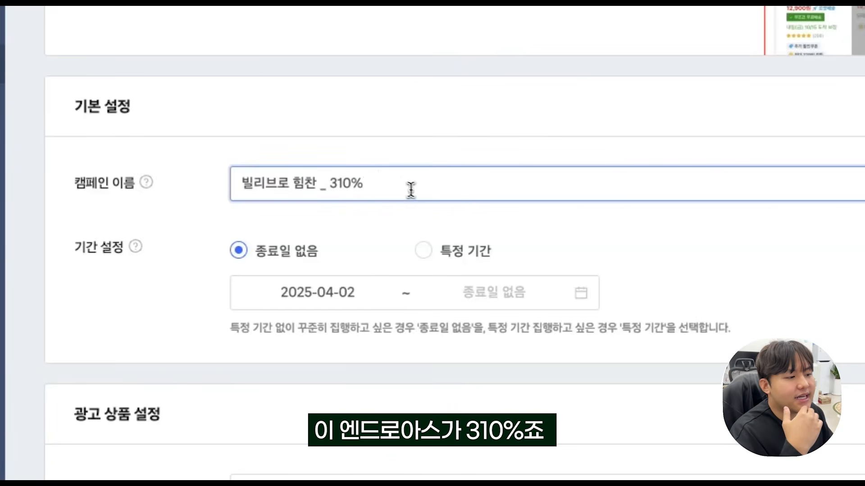
pyautogui.moveTo(411, 190); pyautogui.dragTo(208, 189)
pyautogui.click(350, 153)
# Copy the campaign name and set the ad group name to the same text, 빌리브로 힘찬 _ 310%.
pyautogui.moveTo(403, 180); pyautogui.dragTo(220, 188)
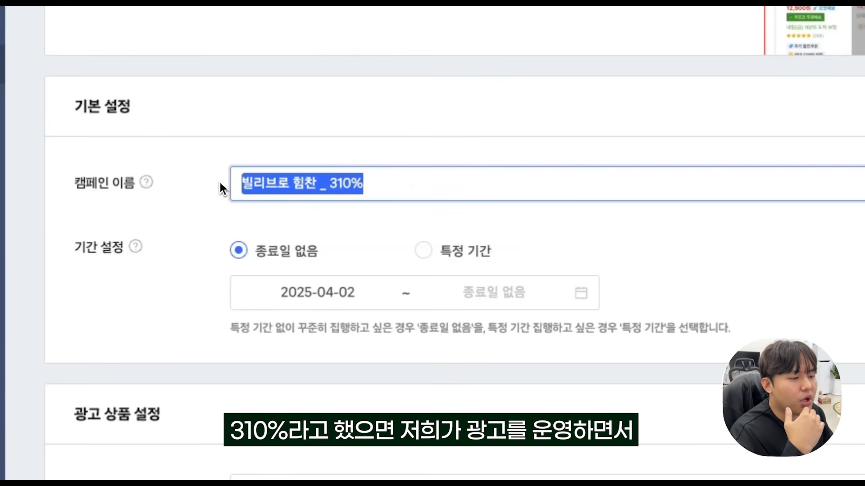
pyautogui.scroll(-1, 220, 187)
pyautogui.moveTo(409, 168); pyautogui.dragTo(225, 168)
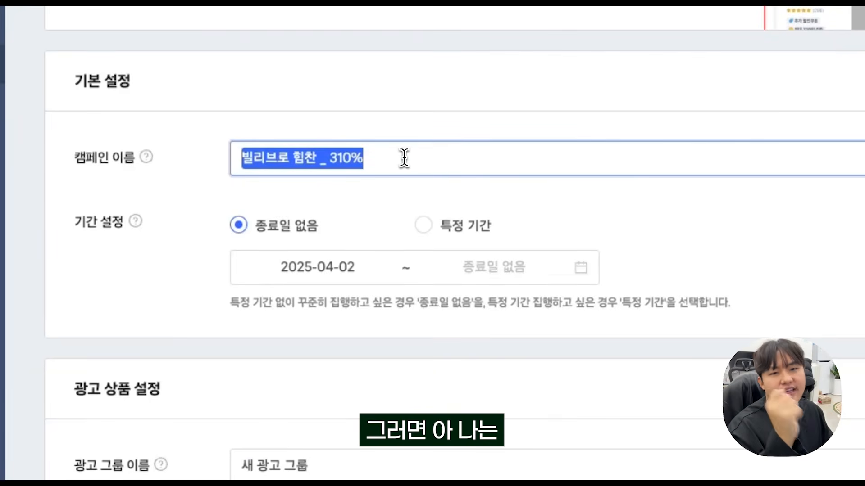
pyautogui.moveTo(373, 162); pyautogui.dragTo(232, 154)
pyautogui.hotkey('ctrl', 'c')
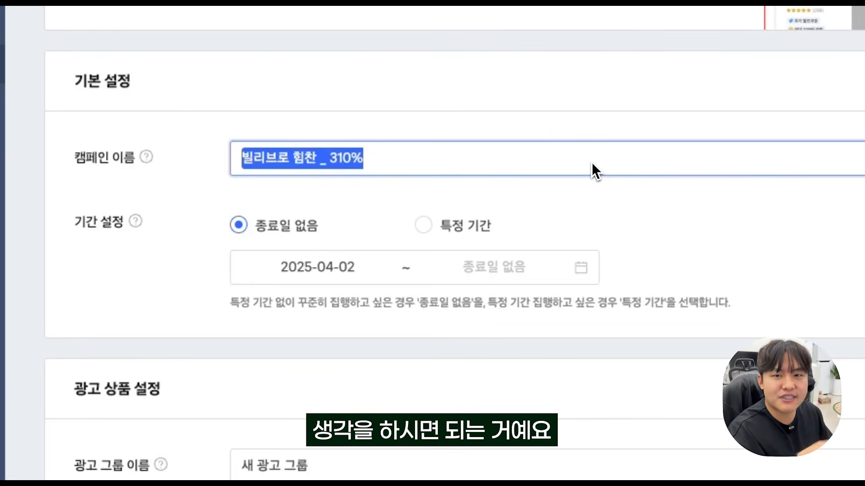
pyautogui.scroll(-5, 591, 162)
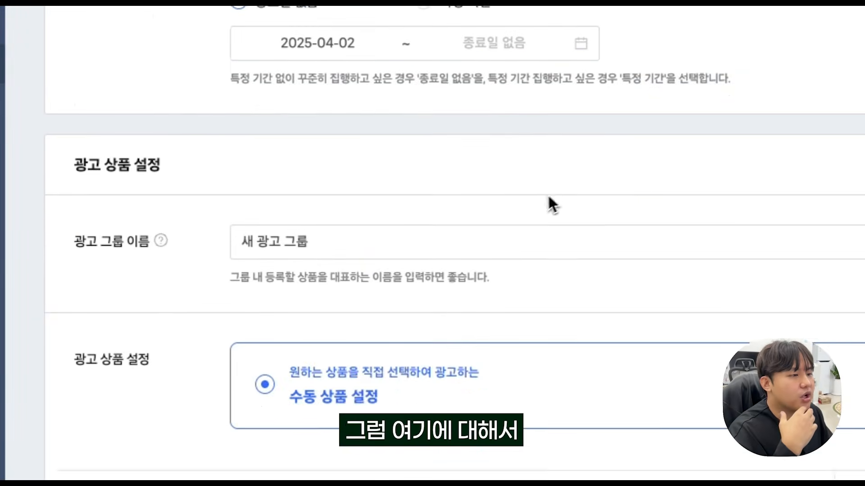
pyautogui.click(293, 271)
pyautogui.hotkey('ctrl', 'a')
pyautogui.hotkey('ctrl', 'v')
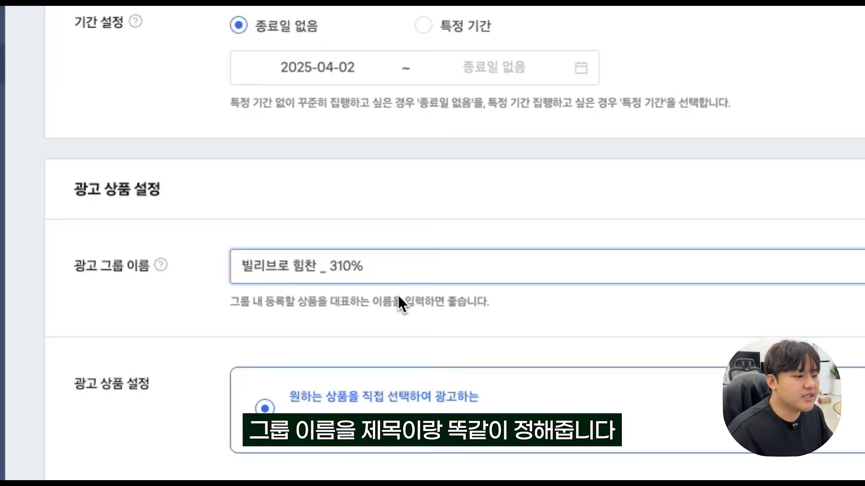
pyautogui.scroll(-1, 293, 276)
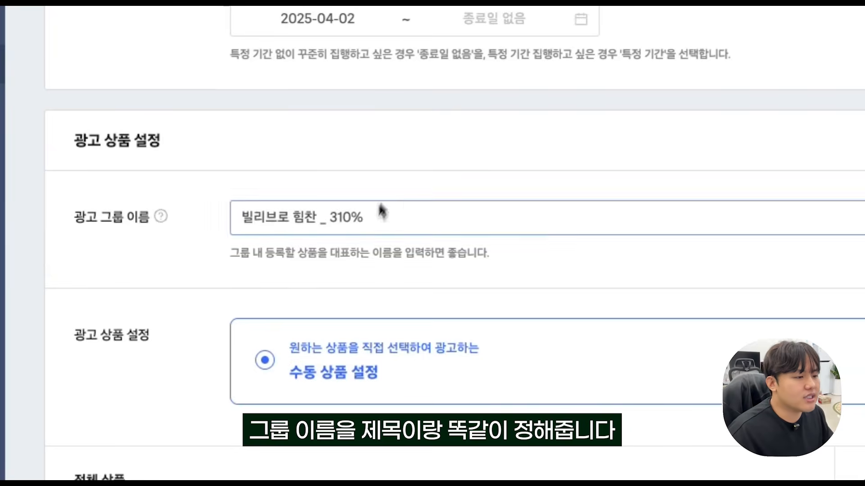
pyautogui.tripleClick(360, 227)
pyautogui.scroll(-1, 363, 224)
pyautogui.click(182, 69)
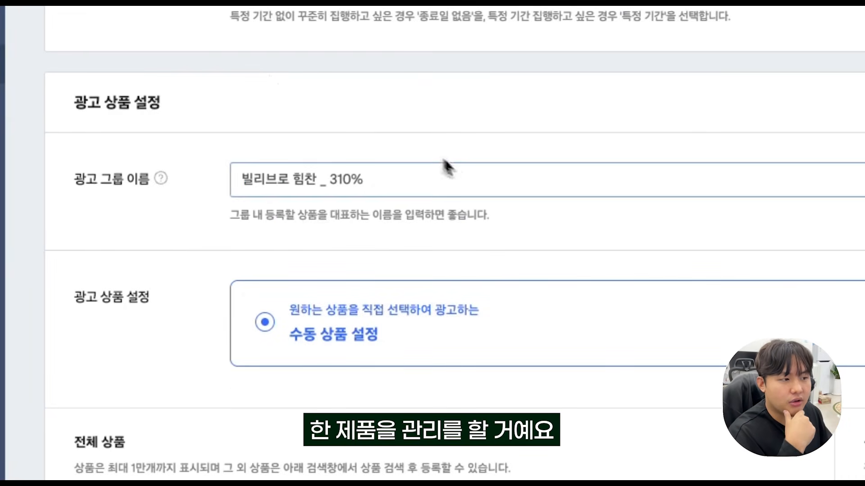
# Add only the 429,900원 스팟 디젤통 석유 보일러 30L listing as the ad product under 수동 상품 설정.
pyautogui.scroll(-1, 457, 171)
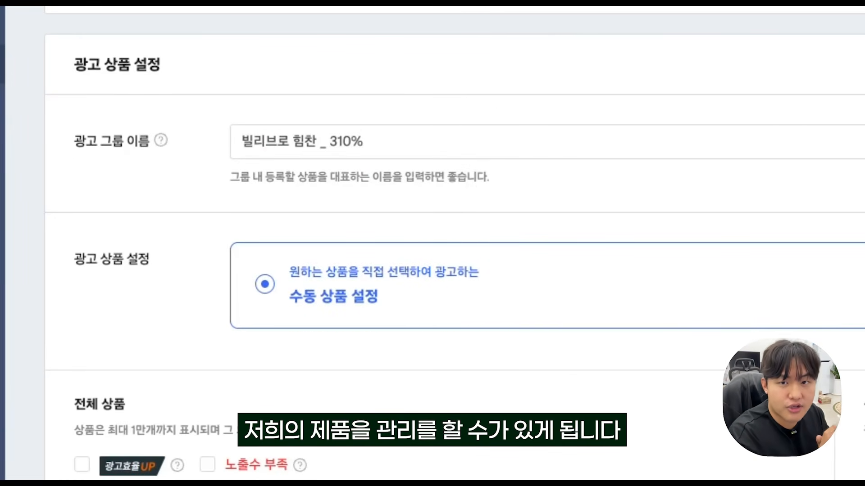
pyautogui.scroll(-2, 496, 222)
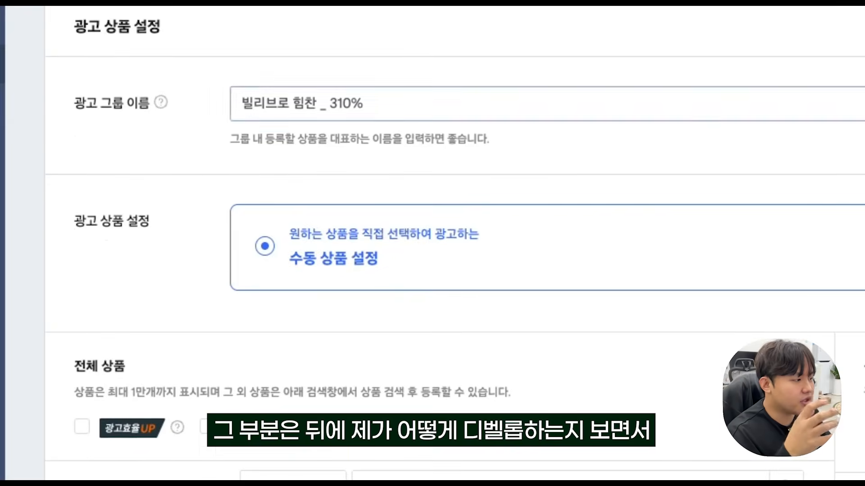
pyautogui.scroll(-3, 450, 244)
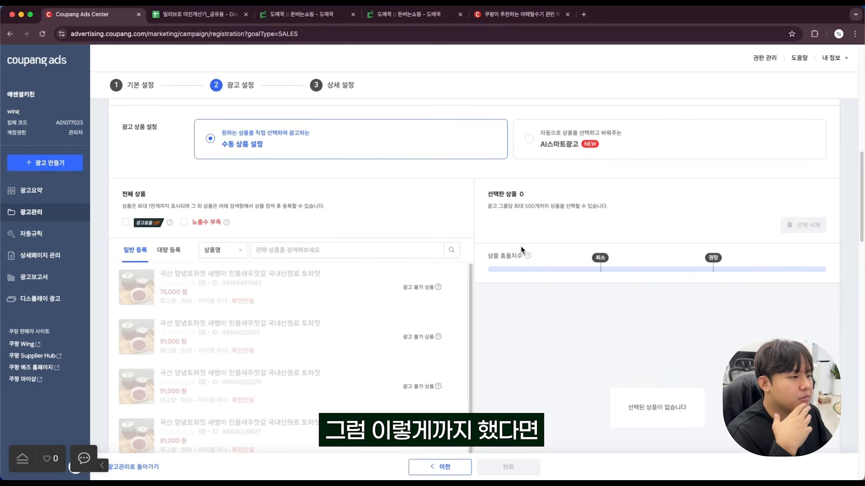
pyautogui.scroll(-6, 519, 247)
pyautogui.click(272, 248)
pyautogui.scroll(4, 273, 248)
pyautogui.click(443, 225)
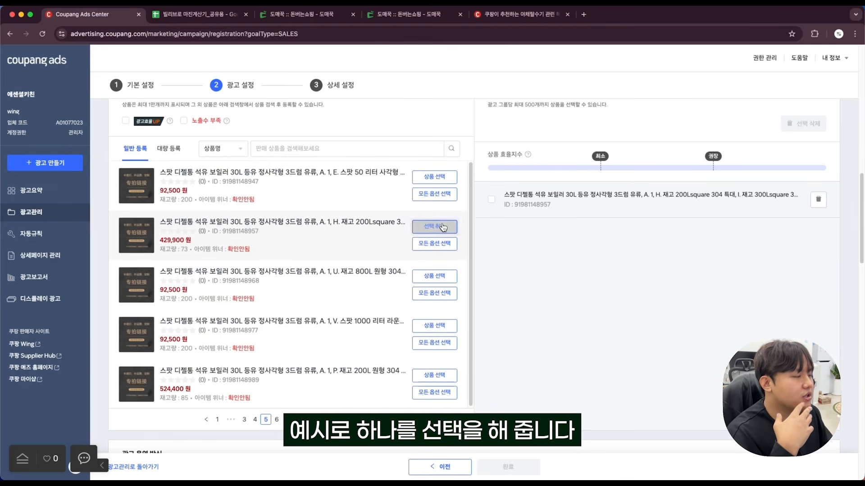
pyautogui.scroll(1, 562, 219)
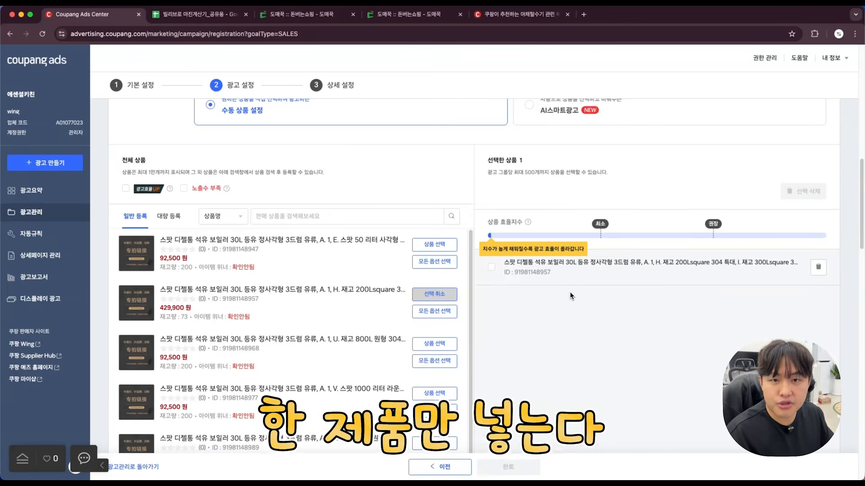
pyautogui.scroll(3, 569, 293)
pyautogui.scroll(1, 570, 291)
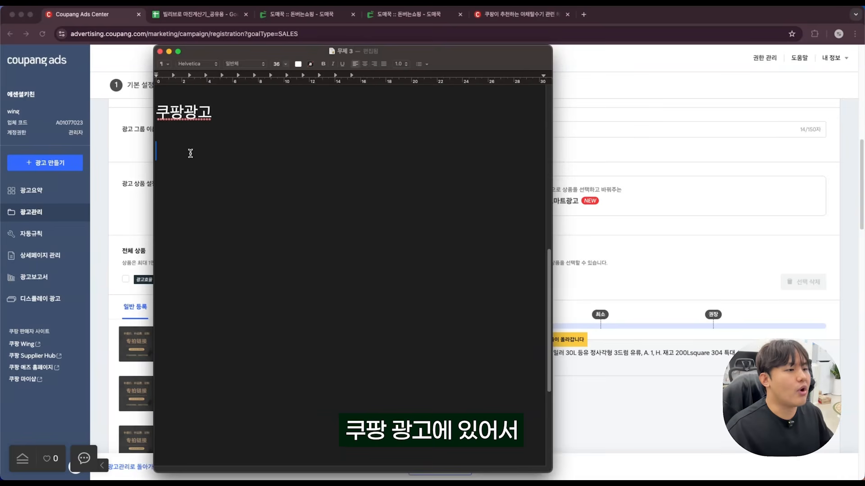
# In the TextEdit note, list 1. AI광고 and 2. 수동광고 under the heading 쿠팡광고.
pyautogui.write('1. ')
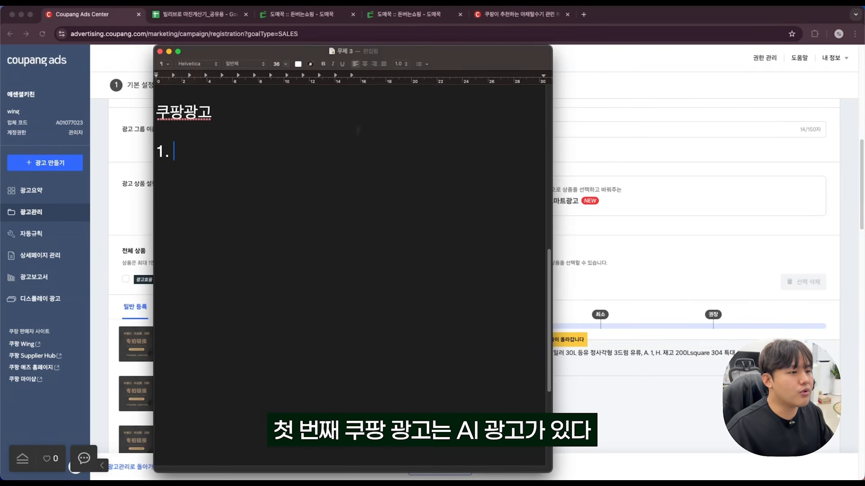
pyautogui.write('AI광고')
pyautogui.press('Return')
pyautogui.write('2. 수도ㅇ광고')
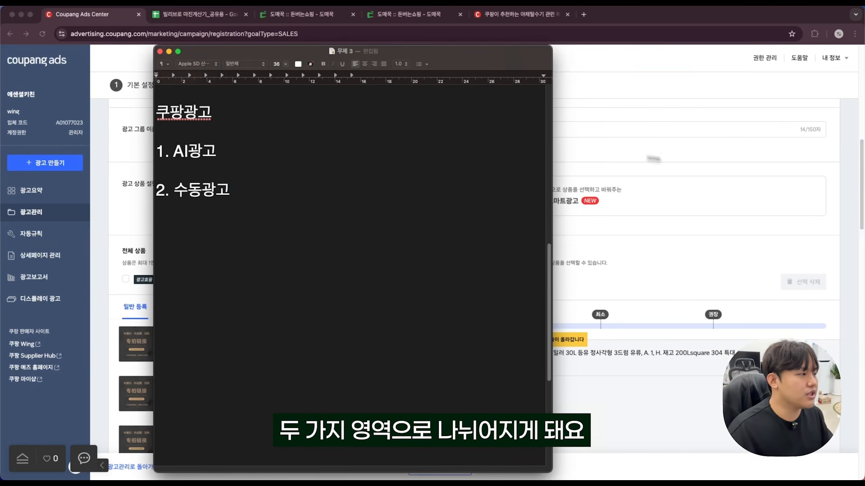
# Check the form's 광고 운영 방식 options and list 매출최적화, 매출스타트 and 직접입력 under 수동광고 in the note.
pyautogui.click(710, 172)
pyautogui.scroll(-1, 495, 198)
pyautogui.scroll(-10, 255, 192)
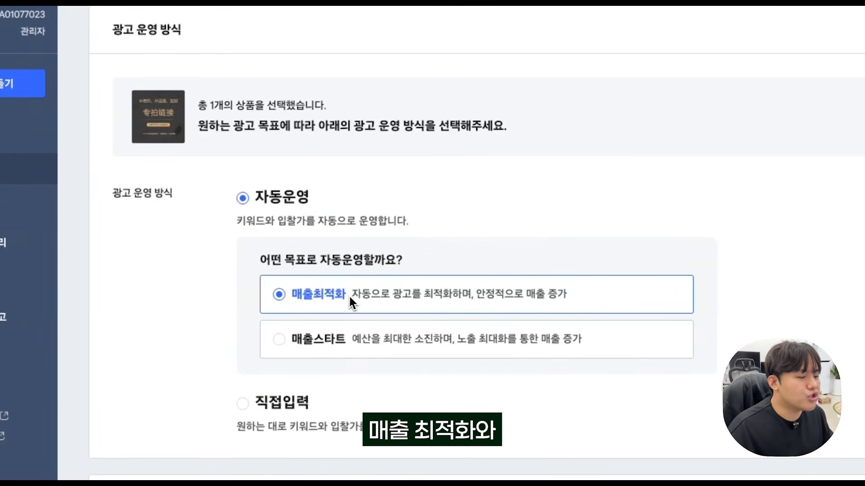
pyautogui.scroll(-2, 334, 360)
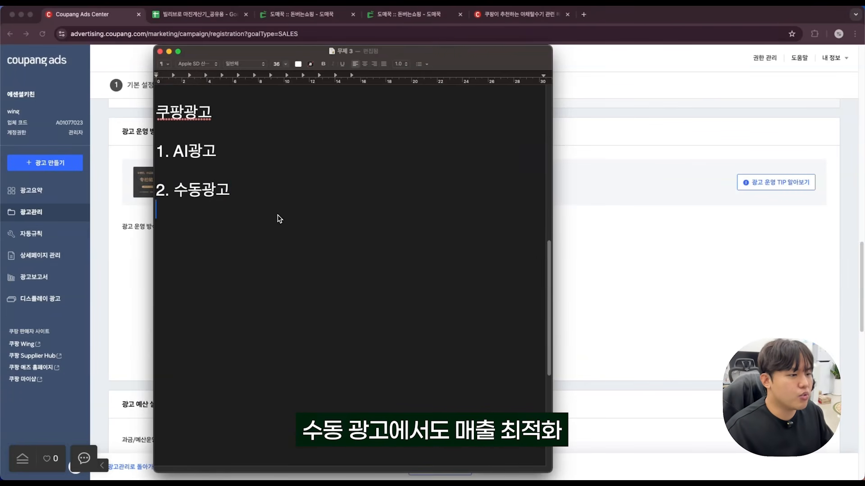
pyautogui.write('- 매출최적화')
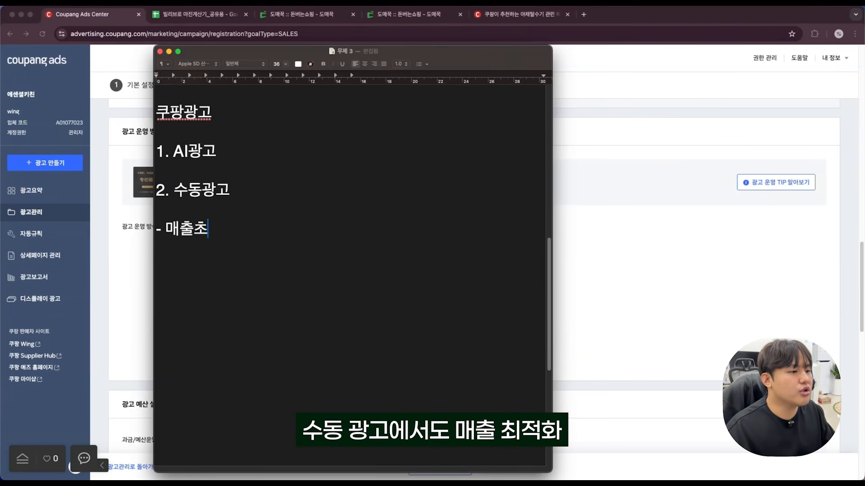
pyautogui.press('Return')
pyautogui.write('- 매출스타트')
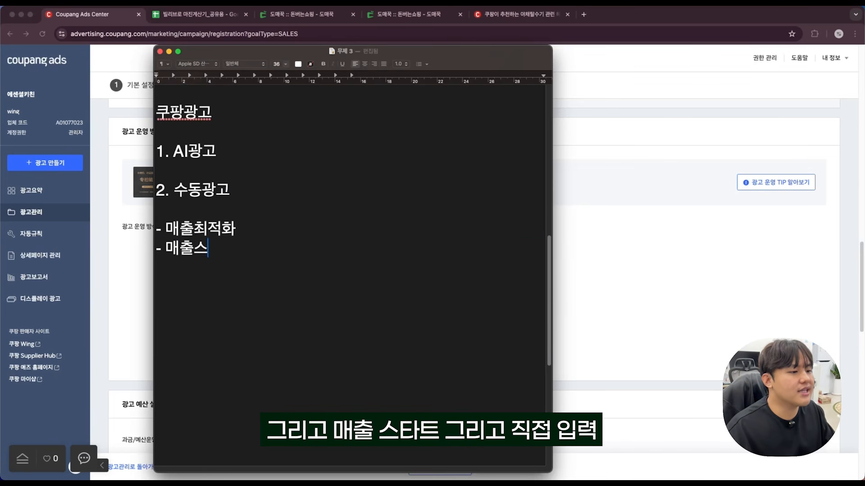
pyautogui.press('Return')
pyautogui.write('- 직접입력')
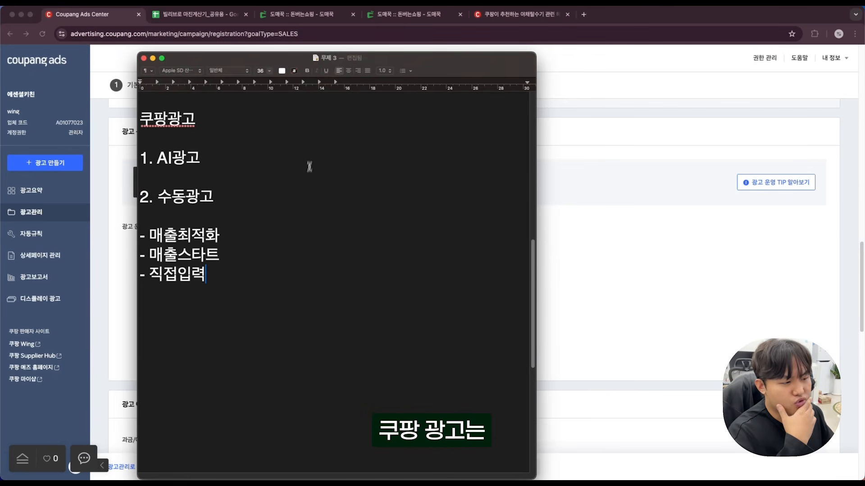
pyautogui.click(195, 118)
pyautogui.press('Return')
pyautogui.write('인')
pyautogui.press('BackSpace')
pyautogui.press('BackSpace')
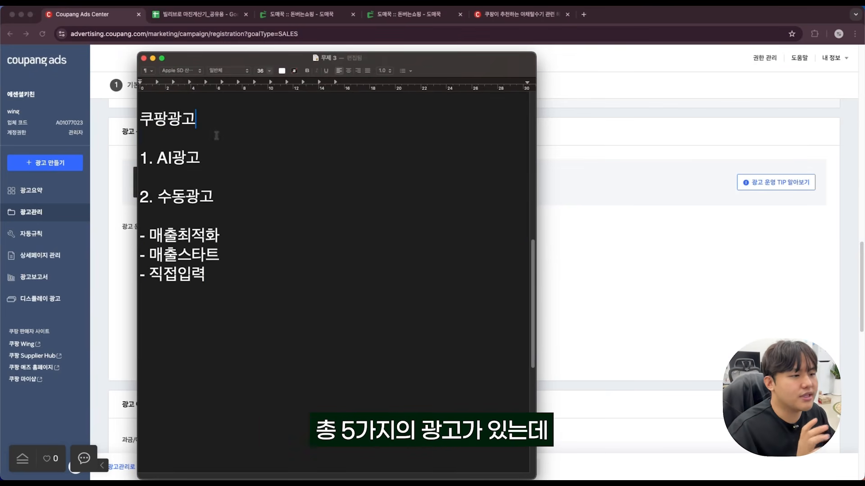
# Highlight the listed ad types in the note, including 수동광고, to compare them with AI광고.
pyautogui.press('Down')
pyautogui.press('Down')
pyautogui.press('Down')
pyautogui.press('Down')
pyautogui.moveTo(235, 274); pyautogui.dragTo(148, 165)
pyautogui.click(167, 162)
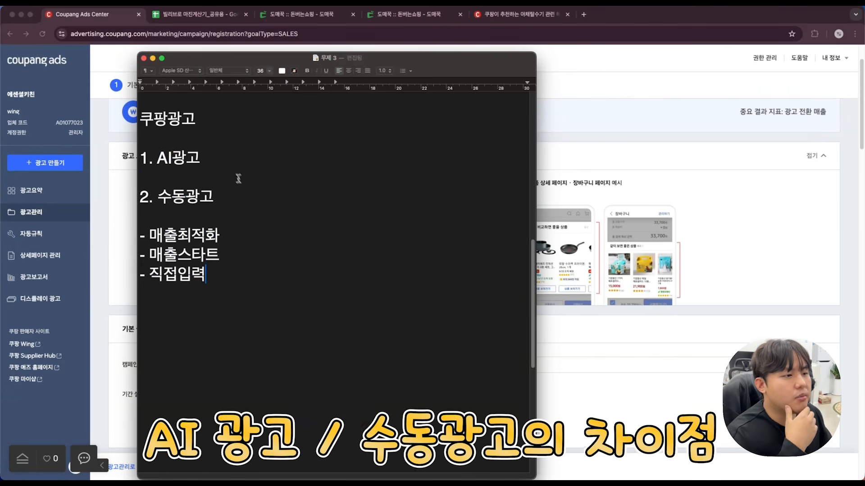
pyautogui.moveTo(230, 196); pyautogui.dragTo(159, 196)
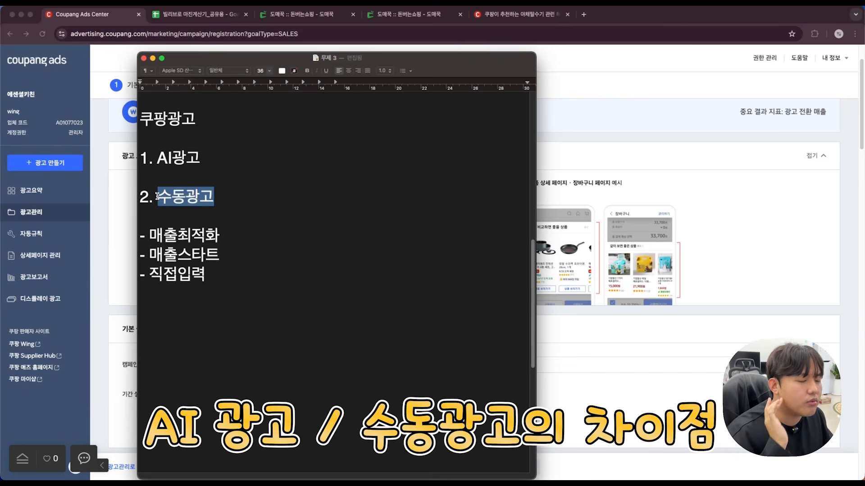
# Regroup the 수동광고 notes with 매출최적화 and 매출스타트 under the heading 자동 운영 and 직접 입력 on a separate line.
pyautogui.click(224, 197)
pyautogui.click(223, 156)
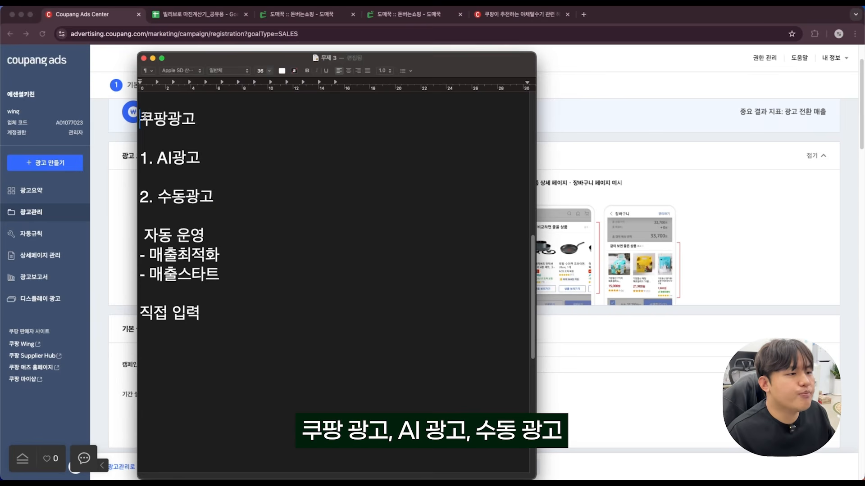
pyautogui.moveTo(140, 118); pyautogui.dragTo(213, 170)
pyautogui.click(214, 169)
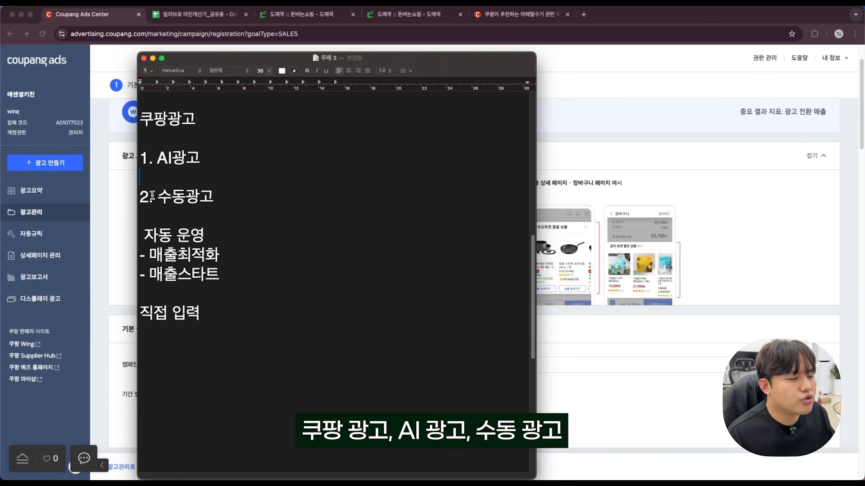
# Highlight 수동광고, 자동 운영, 매출최적화 and 직접 입력 one after another in the note.
pyautogui.moveTo(150, 196); pyautogui.dragTo(215, 197)
pyautogui.click(205, 199)
pyautogui.moveTo(144, 235); pyautogui.dragTo(210, 233)
pyautogui.click(219, 253)
pyautogui.moveTo(163, 255); pyautogui.dragTo(225, 256)
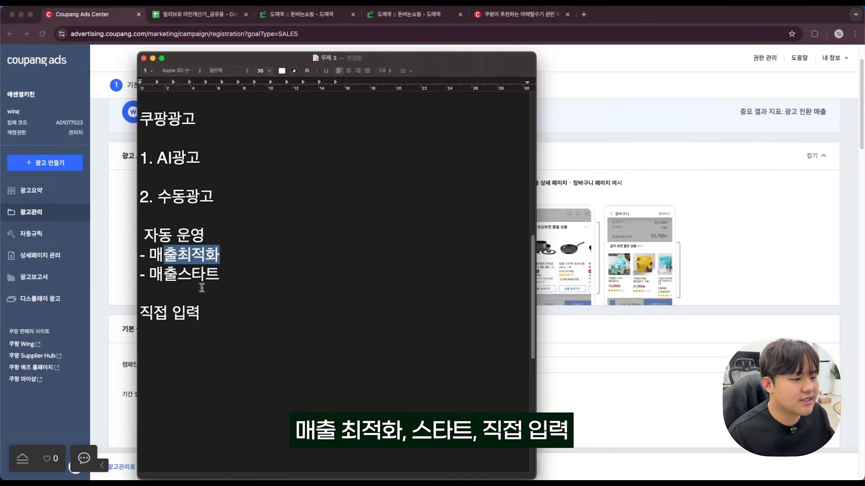
pyautogui.moveTo(154, 313); pyautogui.dragTo(201, 313)
pyautogui.click(216, 316)
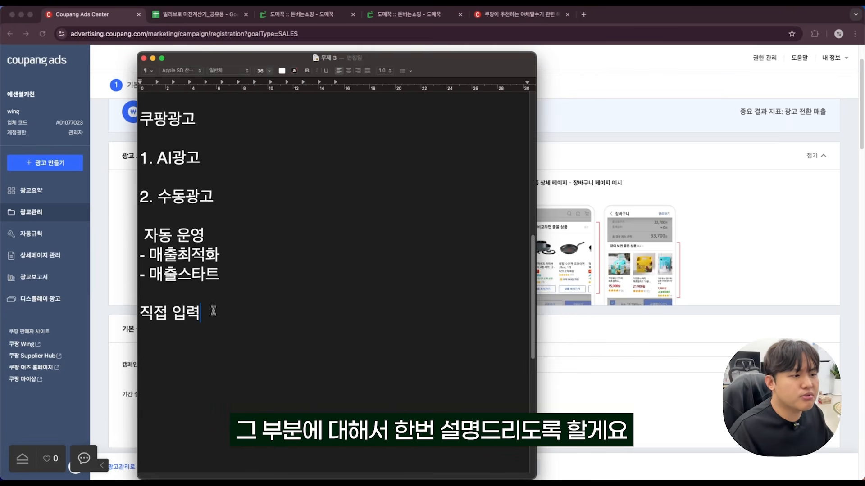
# Read the form's 매출스타트 description and annotate 매출스타트 in the note with (노출을 누구보다 우선시 해주겠다).
pyautogui.click(220, 233)
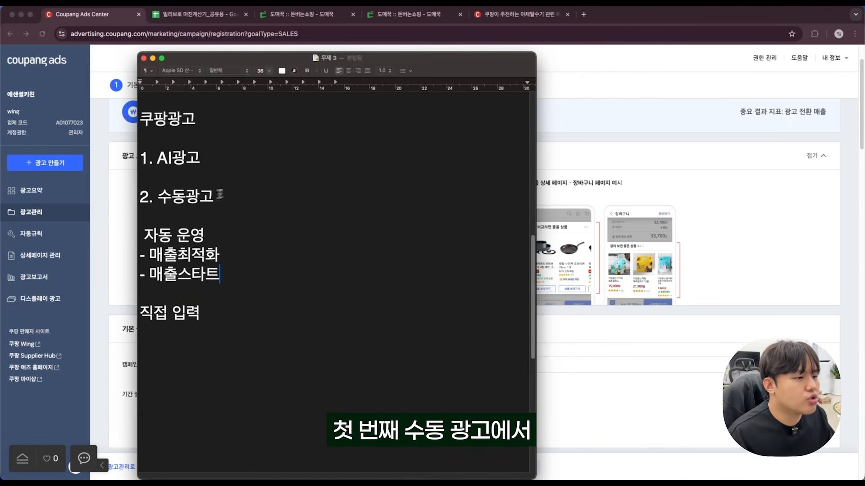
pyautogui.moveTo(172, 197); pyautogui.dragTo(215, 199)
pyautogui.click(223, 273)
pyautogui.click(178, 276)
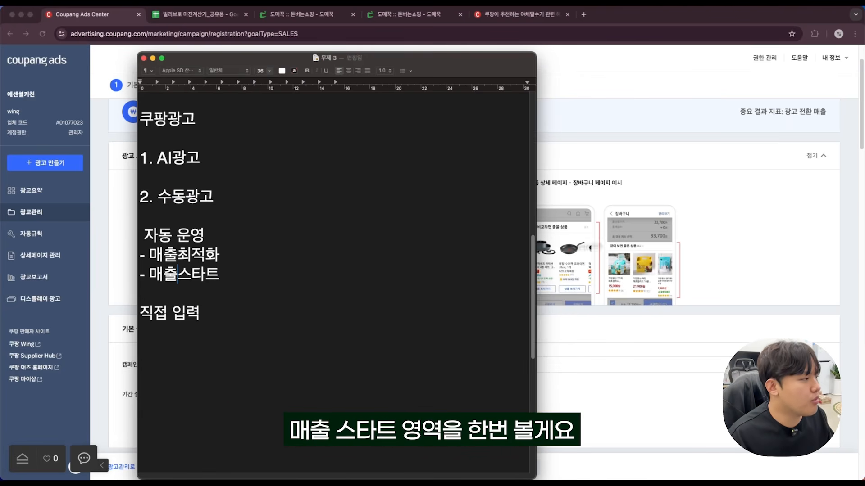
pyautogui.click(762, 225)
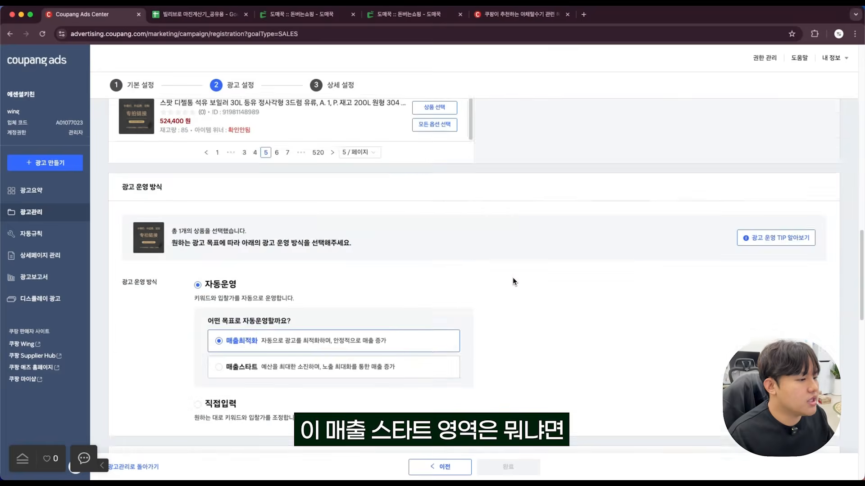
pyautogui.scroll(-5, 513, 282)
pyautogui.scroll(3, 503, 284)
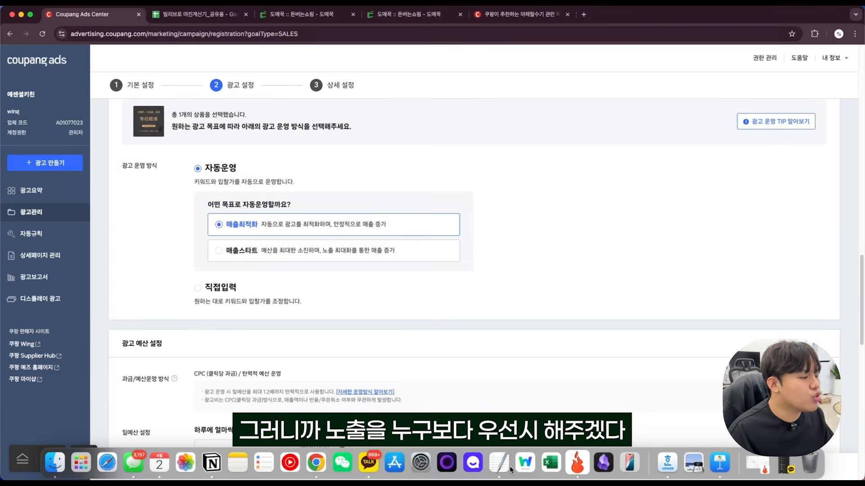
pyautogui.click(502, 466)
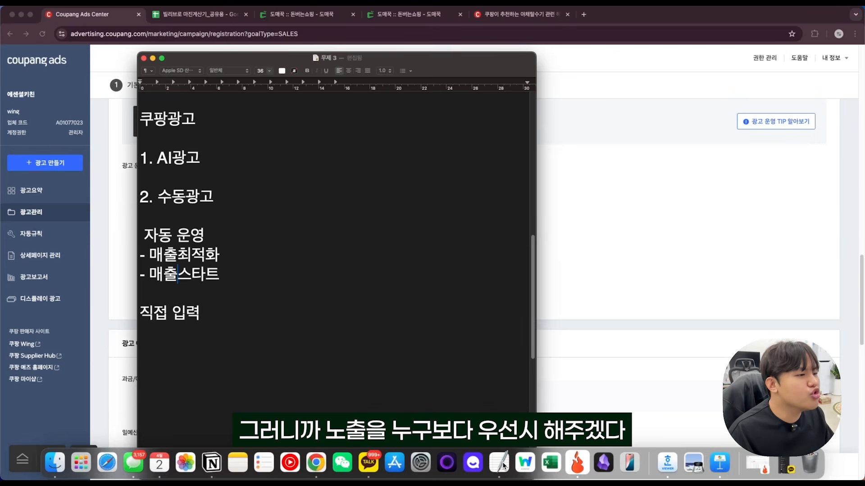
pyautogui.click(229, 280)
pyautogui.write('(노출을 누구보다 우선시 해주겠다)')
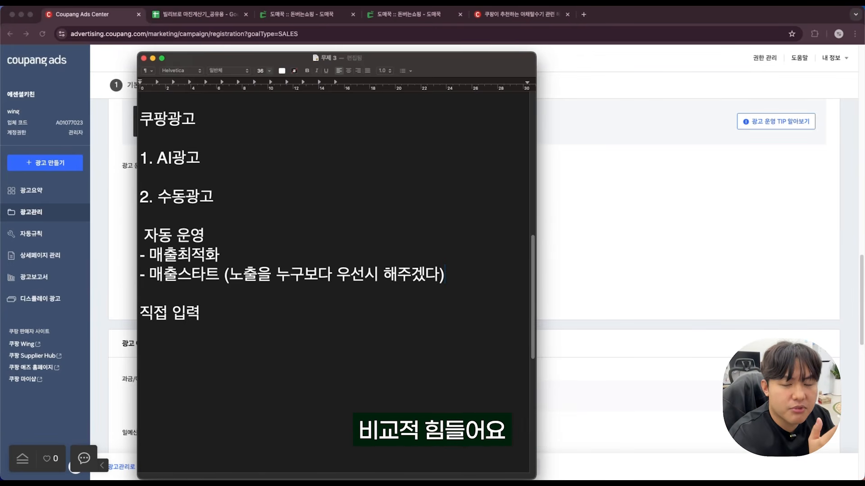
# Add a CPC line below the 쿠팡광고 heading in the note, with blank lines after it.
pyautogui.click(218, 127)
pyautogui.press('Return')
pyautogui.press('Return')
pyautogui.write('CPC')
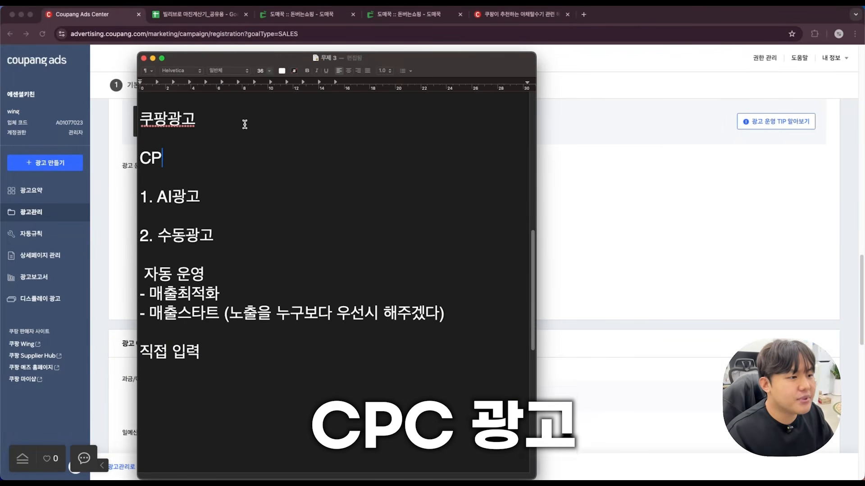
pyautogui.press('Return')
pyautogui.press('Return')
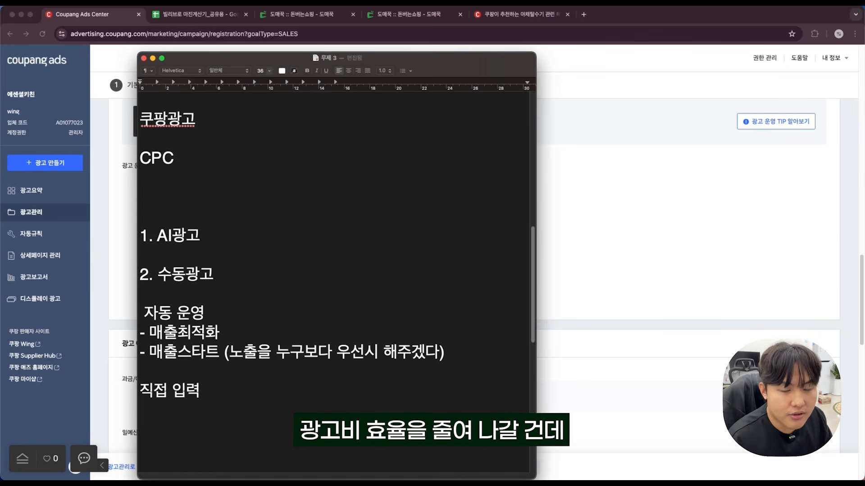
# Add the example keyword 야채 on its own line between CPC and the AI광고 item.
pyautogui.click(225, 353)
pyautogui.click(192, 183)
pyautogui.write('di')
pyautogui.press('BackSpace')
pyautogui.press('BackSpace')
pyautogui.write('야채')
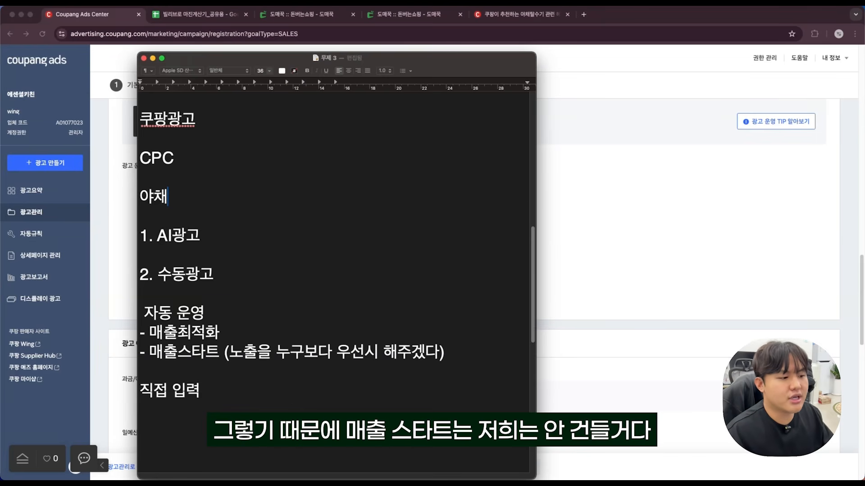
# Delete the 매출스타트 line, including its annotation, from the 자동 운영 group.
pyautogui.moveTo(465, 352); pyautogui.dragTo(141, 352)
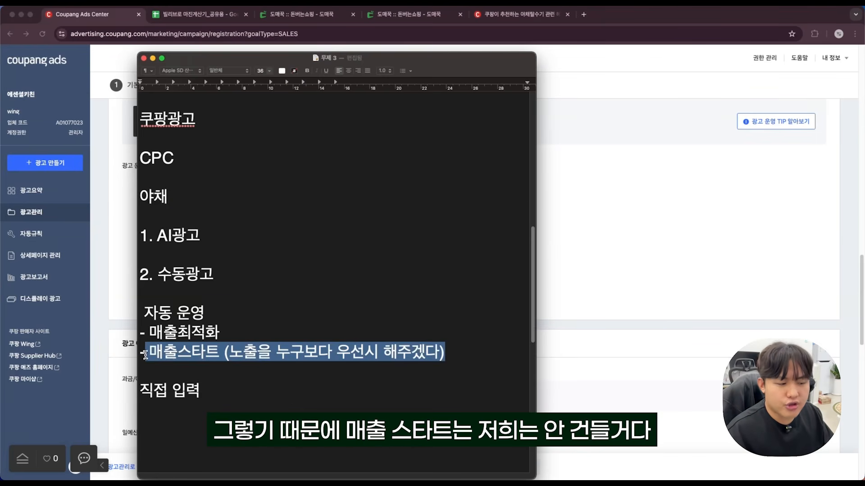
pyautogui.press('BackSpace')
pyautogui.press('BackSpace')
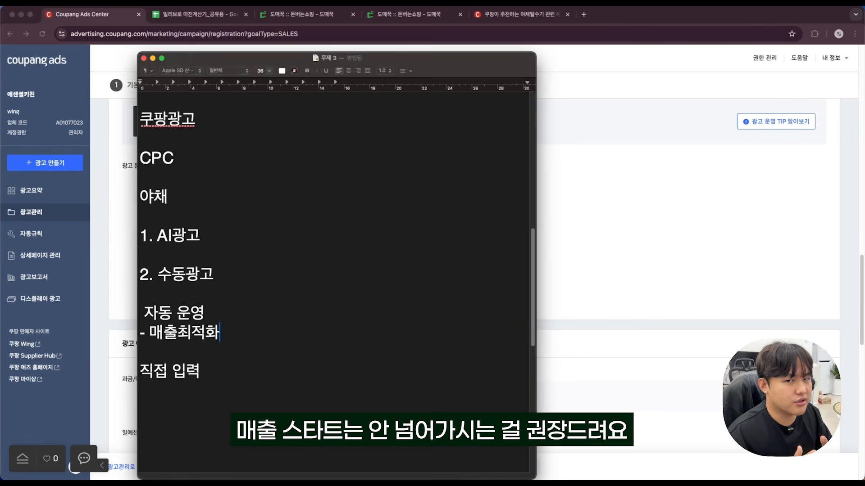
# Condense the list under AI광고 to 2. 매출최적화 and 3. 직접 입력(수동), removing the 수동광고 and 자동 운영 headings.
pyautogui.moveTo(200, 237); pyautogui.dragTo(151, 238)
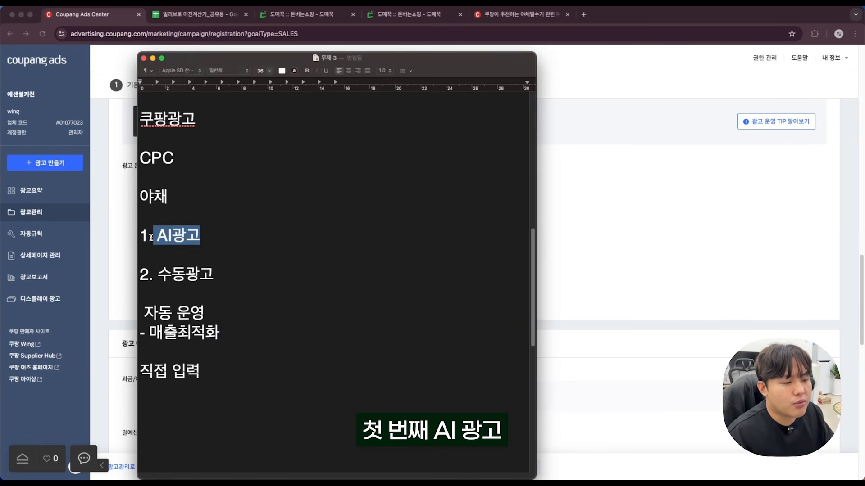
pyautogui.moveTo(141, 333); pyautogui.dragTo(140, 284)
pyautogui.press('BackSpace')
pyautogui.press('Right')
pyautogui.press('BackSpace')
pyautogui.write('2.')
pyautogui.press('Down')
pyautogui.press('Right')
pyautogui.write('3.')
pyautogui.press('Right')
pyautogui.press('Right')
pyautogui.press('Right')
pyautogui.press('Right')
pyautogui.press('Right')
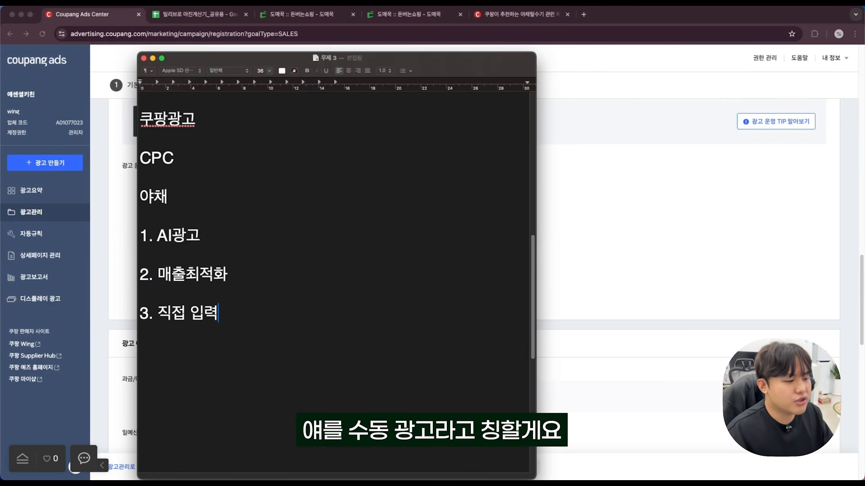
pyautogui.write('(수동)')
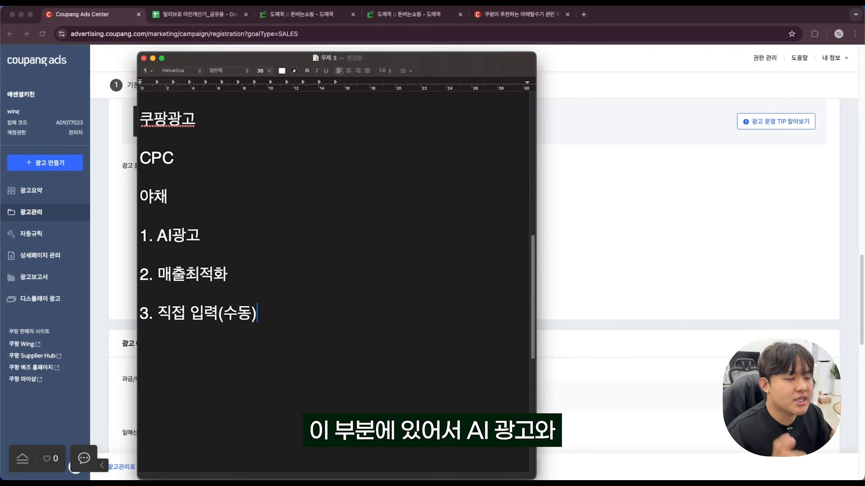
# Insert spaces in the first two item names so they read AI 광고 and 매출 최적화.
pyautogui.click(256, 244)
pyautogui.click(188, 275)
pyautogui.click(252, 272)
pyautogui.click(175, 238)
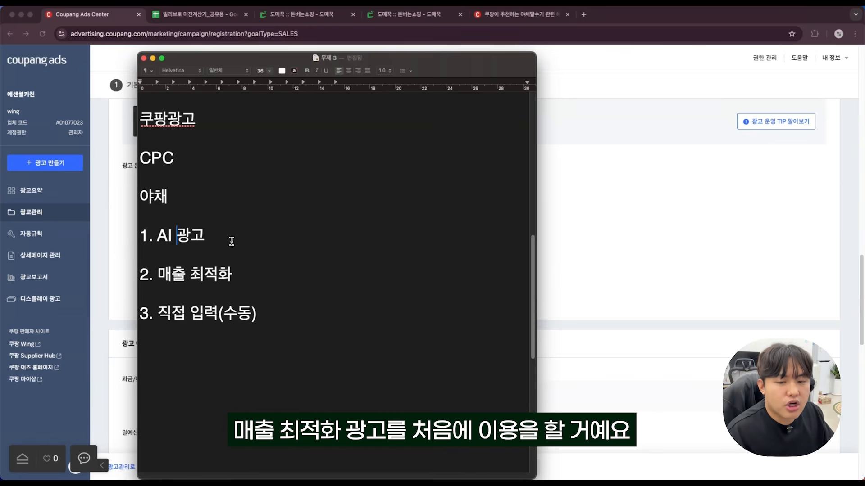
pyautogui.click(255, 275)
# Highlight item 3, 직접 입력(수동), and mark the end of its line with an X.
pyautogui.moveTo(259, 314); pyautogui.dragTo(147, 314)
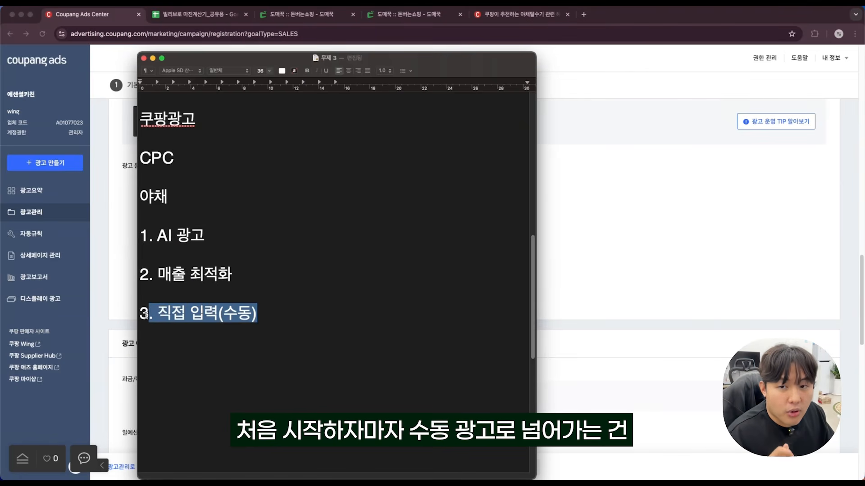
pyautogui.click(251, 275)
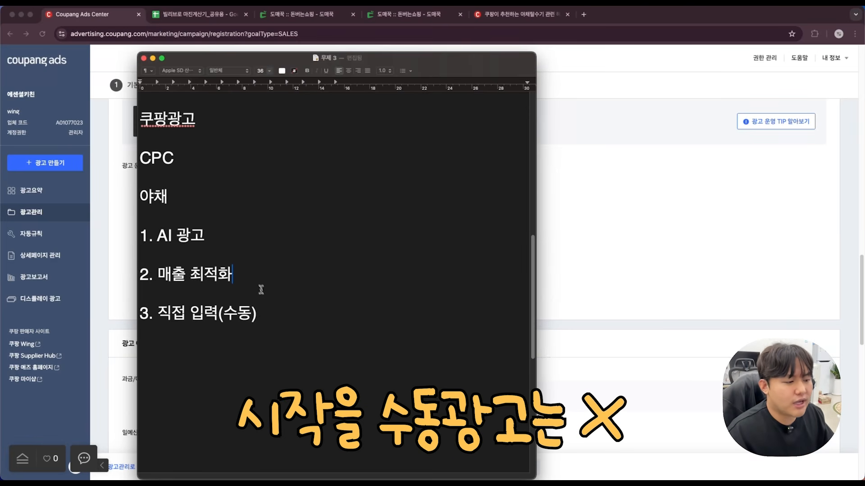
pyautogui.tripleClick(246, 316)
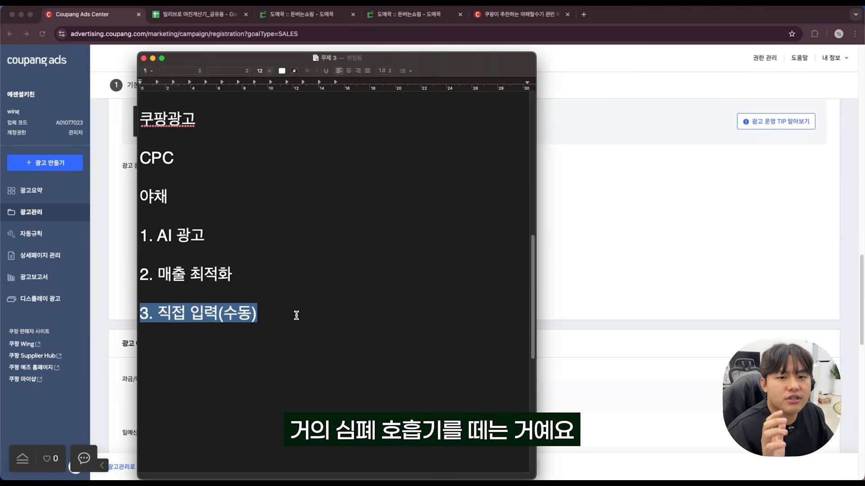
pyautogui.press('Right')
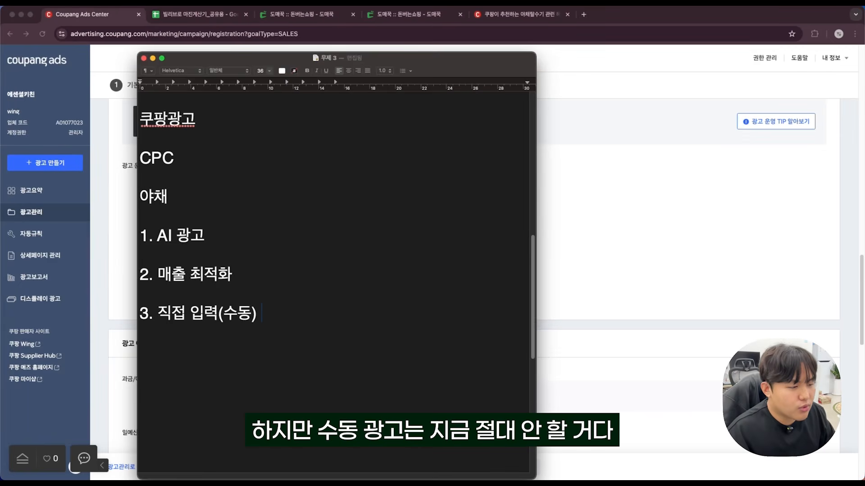
pyautogui.write('X')
# Highlight the AI 광고, 매출 최적화 and 직접 입력(수동) X lines one after another.
pyautogui.moveTo(205, 237); pyautogui.dragTo(141, 229)
pyautogui.moveTo(232, 274); pyautogui.dragTo(140, 274)
pyautogui.click(218, 282)
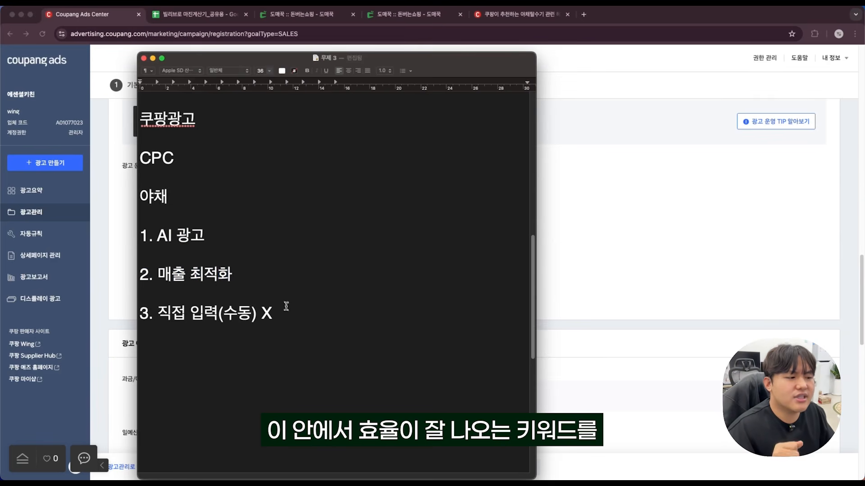
pyautogui.moveTo(288, 312); pyautogui.dragTo(143, 310)
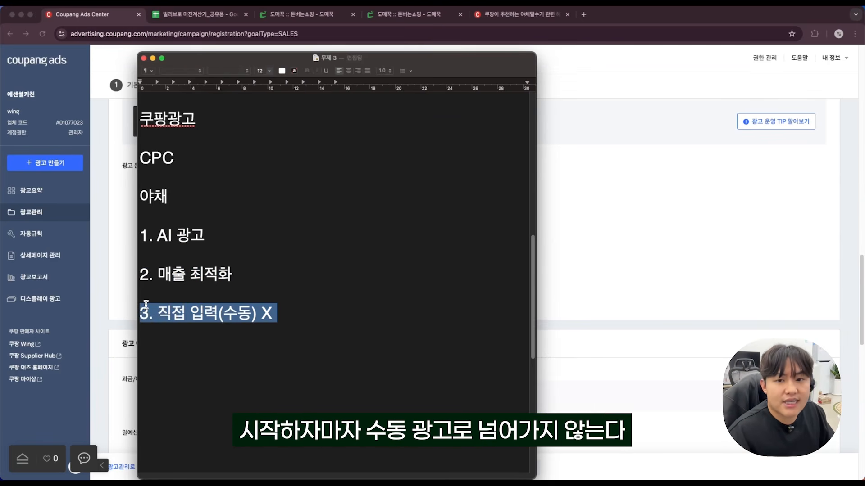
# Push the 직접 입력(수동) X line far below 매출 최적화 by inserting blank lines between them.
pyautogui.click(240, 274)
pyautogui.click(323, 300)
pyautogui.press('Return')
pyautogui.press('Return')
pyautogui.press('Return')
pyautogui.press('Return')
pyautogui.press('Return')
pyautogui.press('Return')
pyautogui.press('Return')
pyautogui.press('Return')
pyautogui.press('Return')
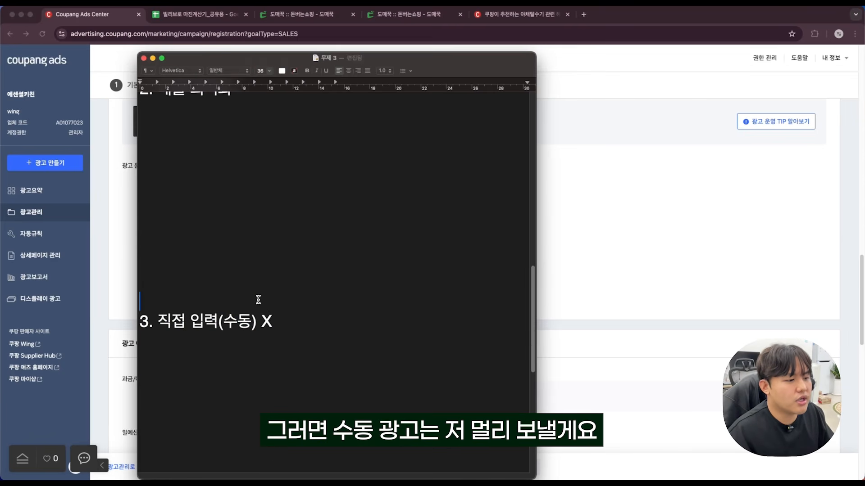
# Highlight AI 광고 and 매출 최적화 in turn as the two ad types to discuss.
pyautogui.scroll(5, 258, 300)
pyautogui.moveTo(206, 269); pyautogui.dragTo(164, 272)
pyautogui.moveTo(232, 307); pyautogui.dragTo(155, 307)
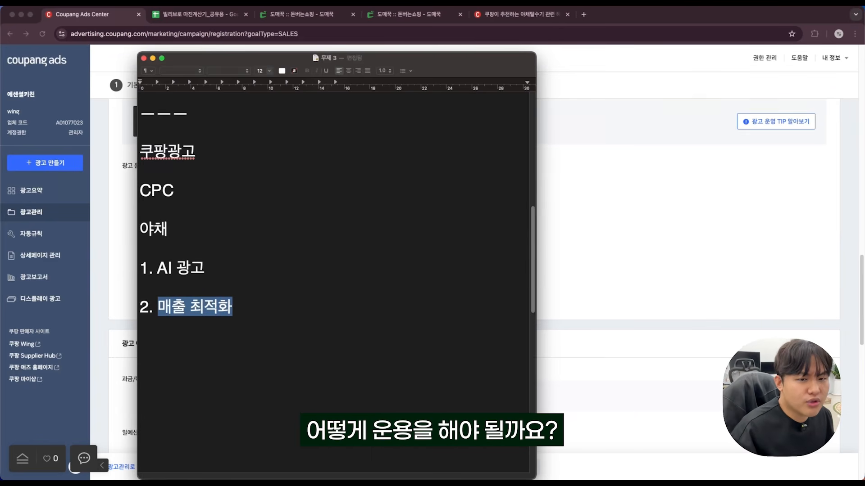
# Annotate AI 광고 with (효율 중심) and 매출 최적화 with (노출 중심).
pyautogui.click(235, 270)
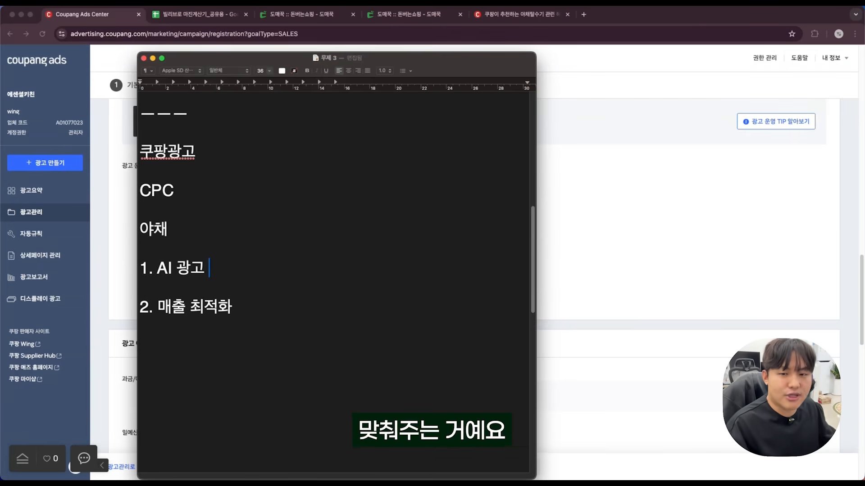
pyautogui.write('(효')
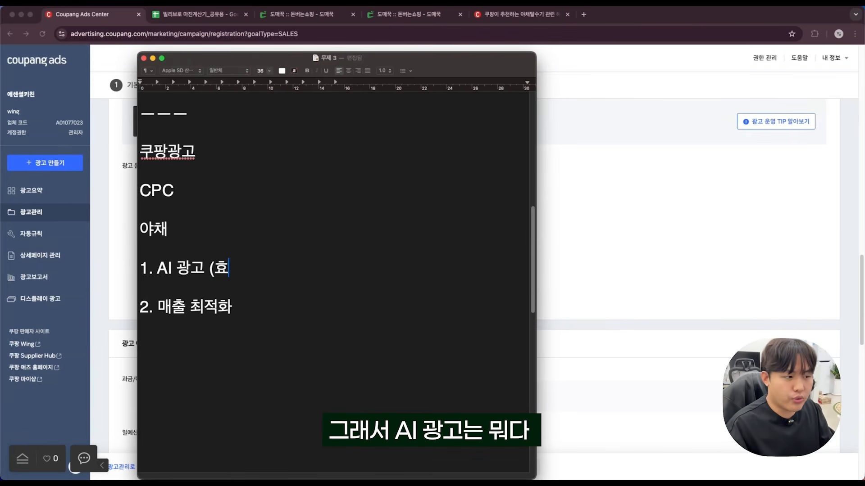
pyautogui.write('율 중시ㅁ)')
pyautogui.press('Down')
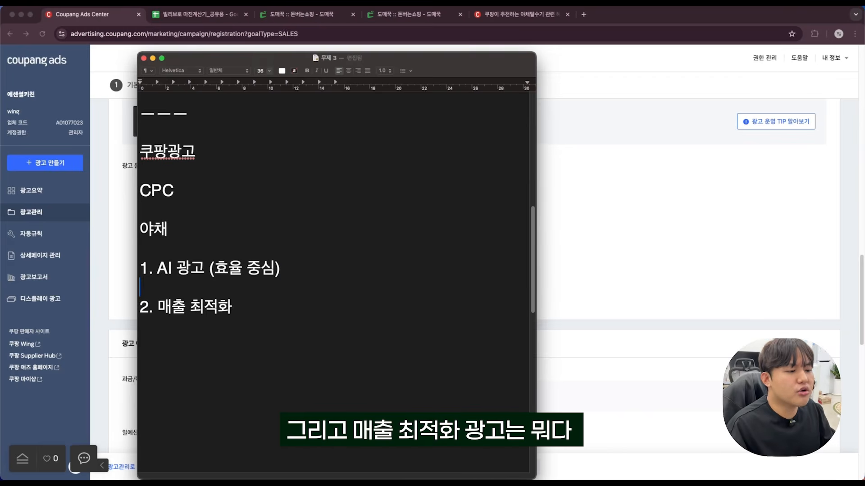
pyautogui.click(266, 302)
pyautogui.write('(노출 중심)')
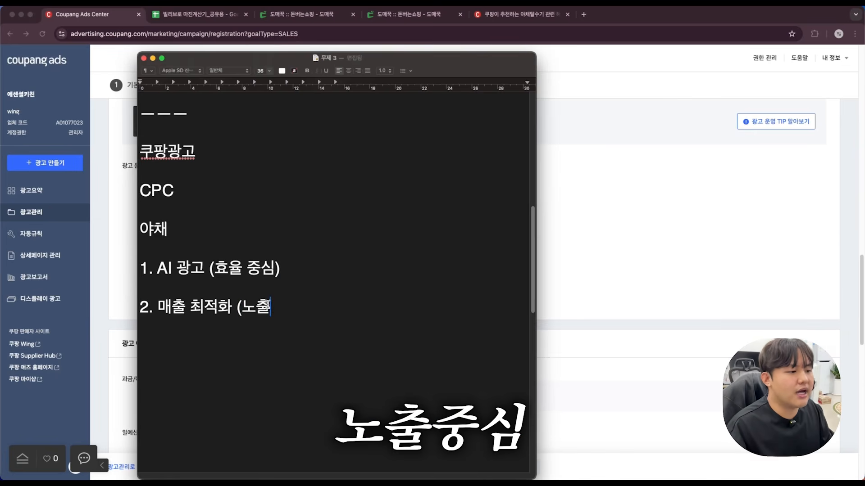
# Make room below AI 광고 (효율 중심) and add the line 목표 ROAS 1000% there.
pyautogui.click(299, 274)
pyautogui.press('Return')
pyautogui.press('Return')
pyautogui.press('Up')
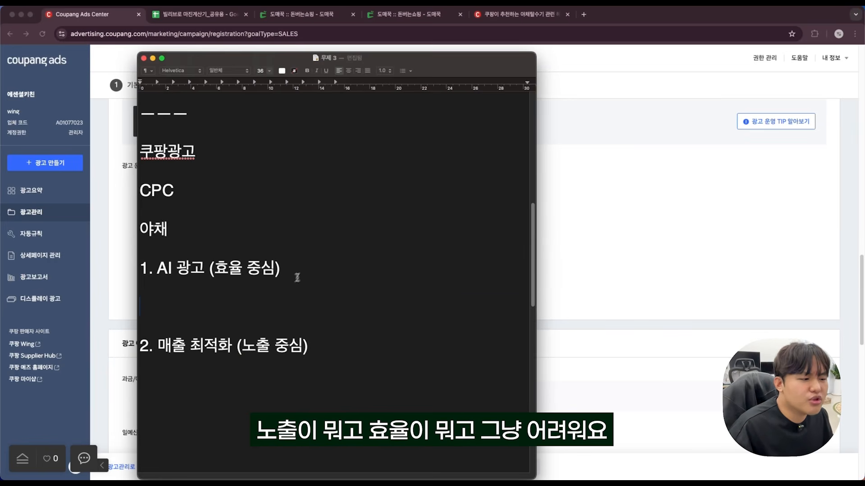
pyautogui.moveTo(280, 270); pyautogui.dragTo(208, 270)
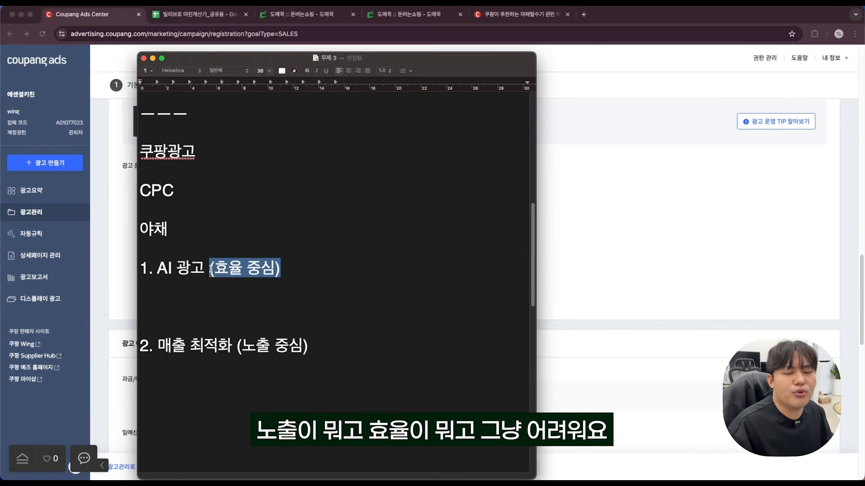
pyautogui.click(239, 293)
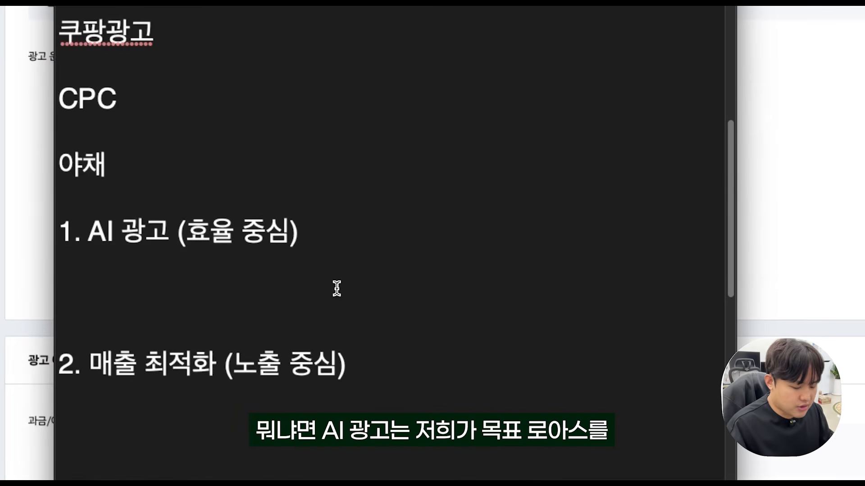
pyautogui.write('목')
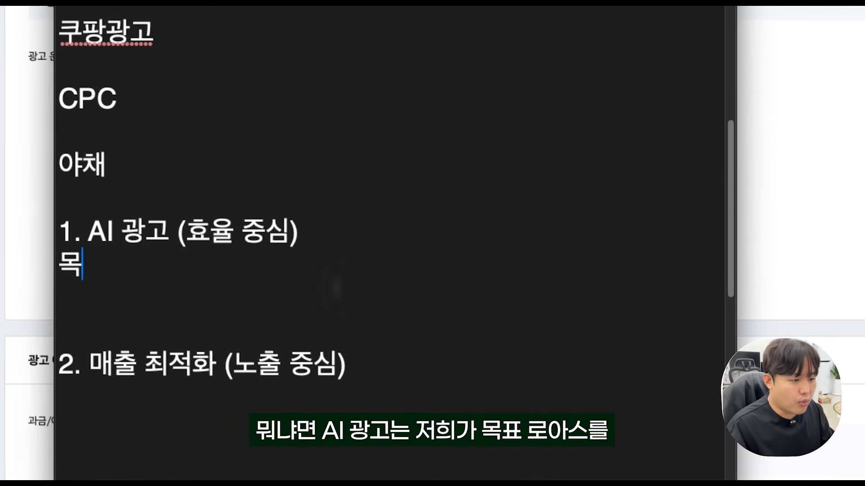
pyautogui.write('표 ROAS 10')
pyautogui.press('BackSpace')
pyautogui.write('1000%')
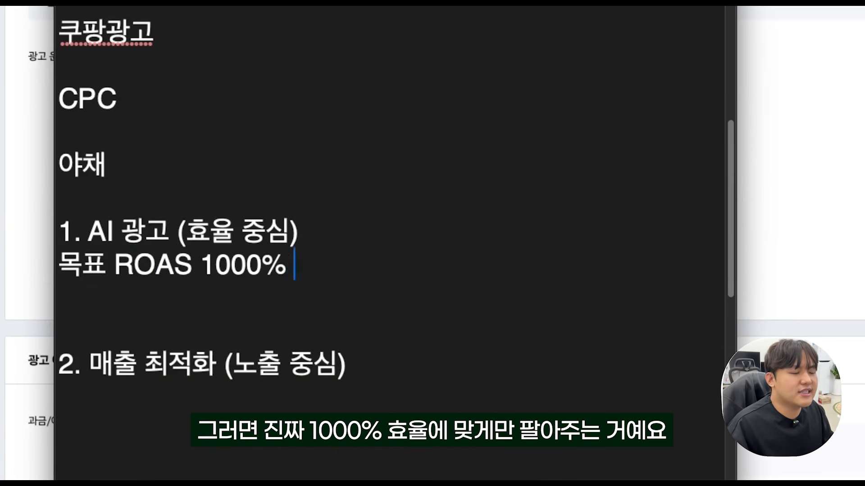
# Below the target ROAS line, add 1000%효율에 맞게만 팔아주는거에요. and on the following line 1개 / 2개.
pyautogui.press('Return')
pyautogui.write('1000% 효')
pyautogui.press('BackSpace')
pyautogui.press('BackSpace')
pyautogui.write('효율에 맞게만 팔아주는거에요.')
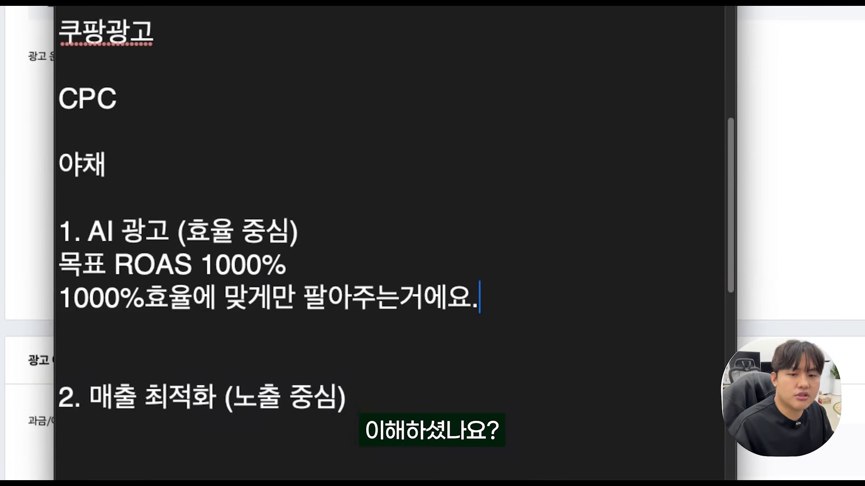
pyautogui.press('Return')
pyautogui.write('1개')
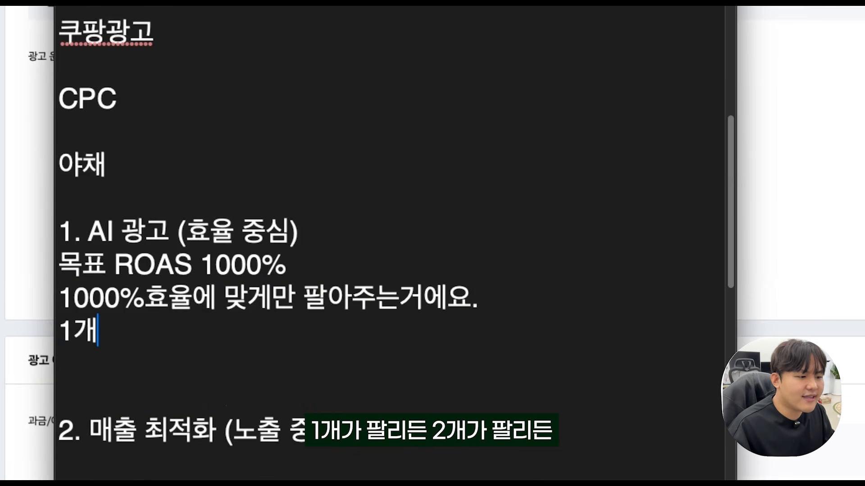
pyautogui.write(' / 2개')
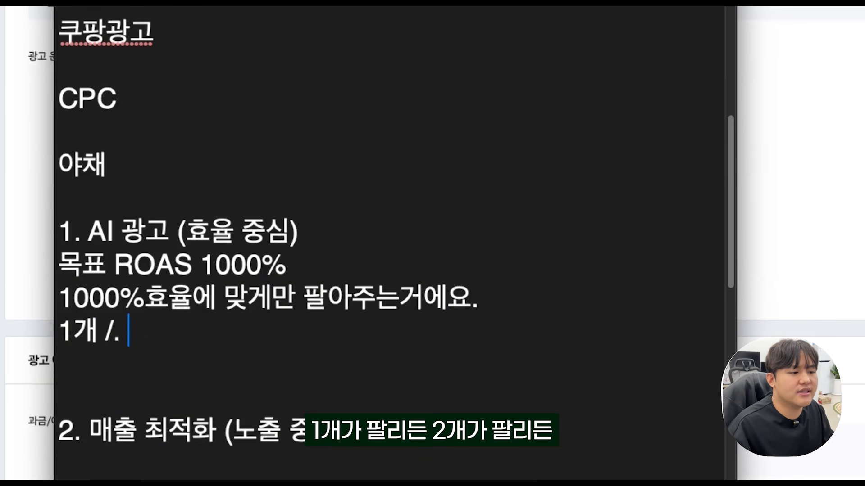
# Highlight 목표 ROAS 1000% and the words 효율 중심 in the AI 광고 section.
pyautogui.moveTo(286, 265); pyautogui.dragTo(209, 268)
pyautogui.click(290, 266)
pyautogui.moveTo(291, 267); pyautogui.dragTo(58, 268)
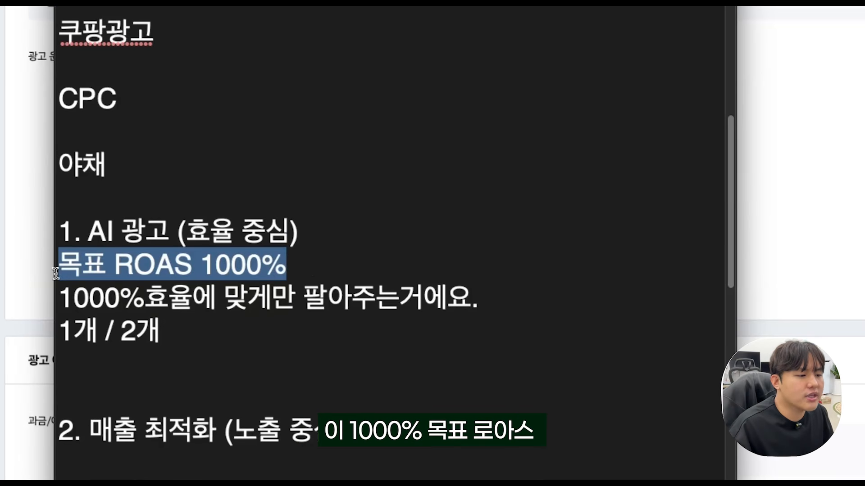
pyautogui.moveTo(291, 232); pyautogui.dragTo(191, 232)
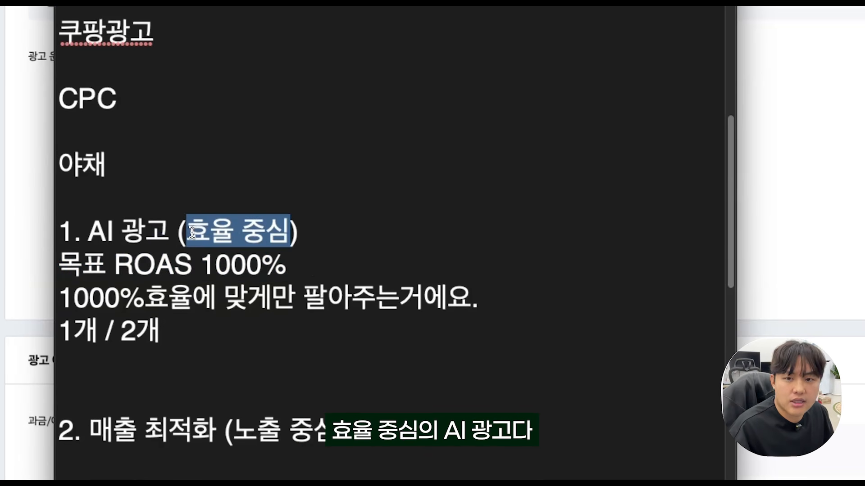
# Remove the extra blank line below 1개 / 2개 and list 썸네일, 상세페이지 and 구매전환 기획 on separate lines under 매출 최적화 (노출 중심).
pyautogui.click(162, 368)
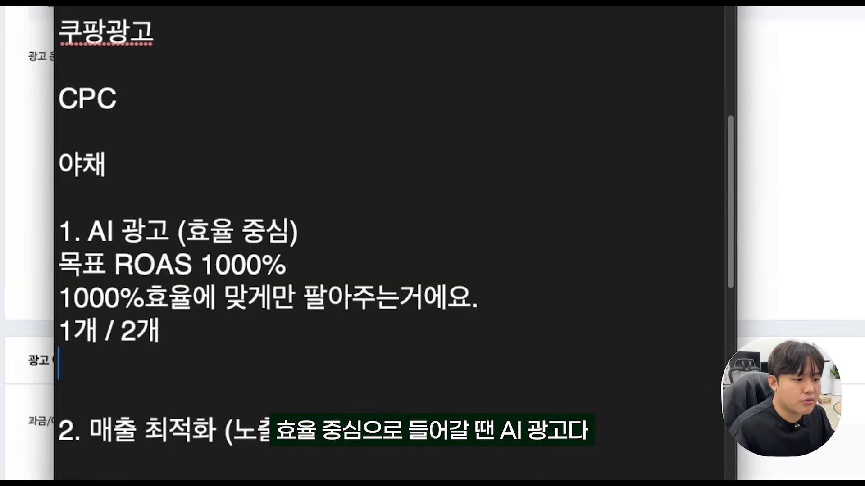
pyautogui.press('BackSpace')
pyautogui.click(143, 335)
pyautogui.click(139, 322)
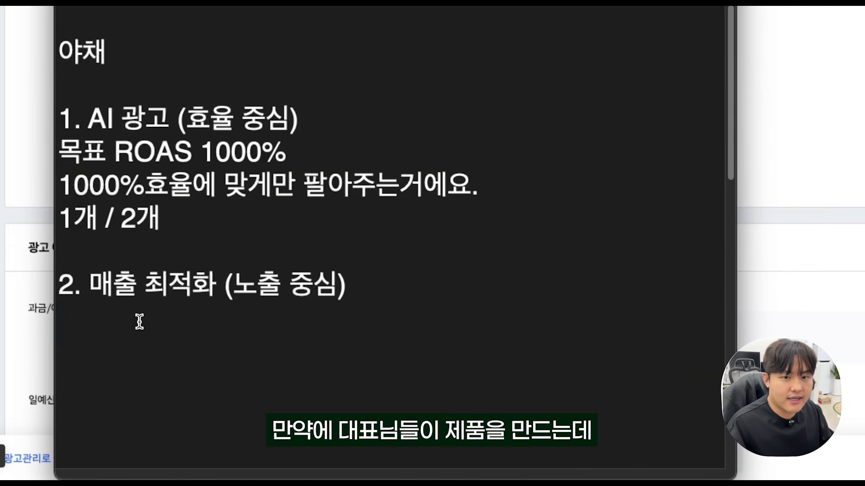
pyautogui.write('썸네일')
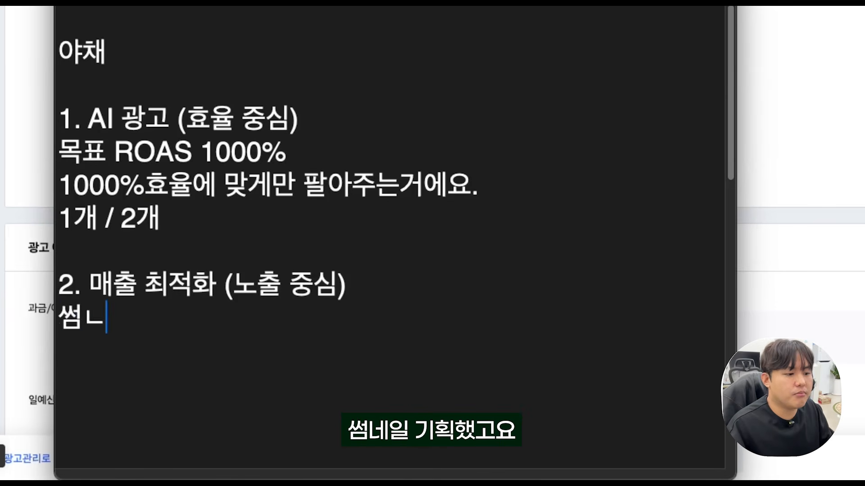
pyautogui.press('Return')
pyautogui.write('상세페이지')
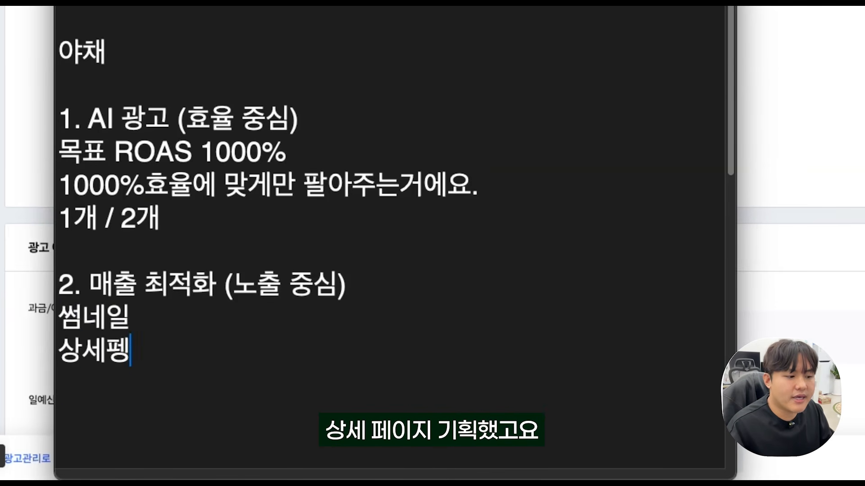
pyautogui.press('Return')
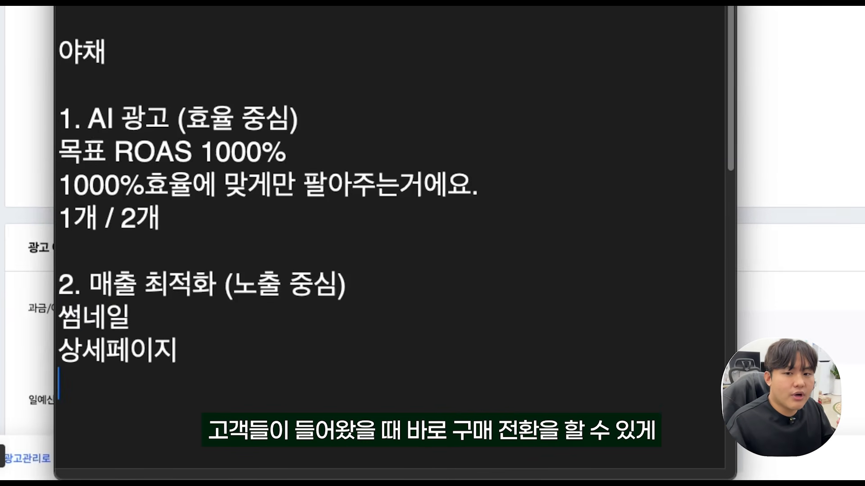
pyautogui.write('구매전환 기획')
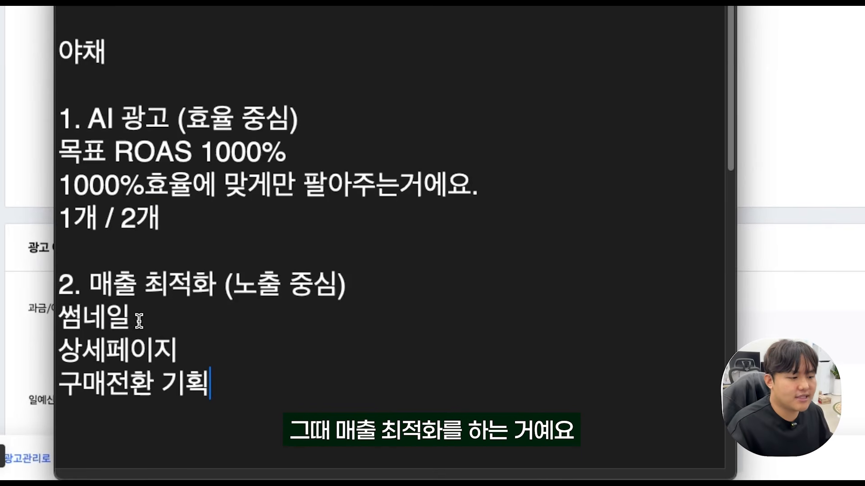
# Highlight the 매출 최적화 heading and its words 노출 중심.
pyautogui.moveTo(355, 283); pyautogui.dragTo(85, 275)
pyautogui.moveTo(338, 284); pyautogui.dragTo(233, 285)
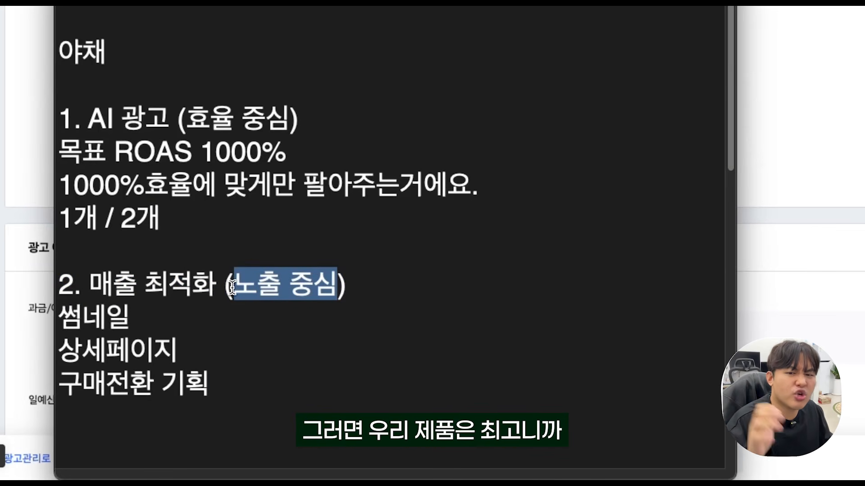
pyautogui.click(299, 370)
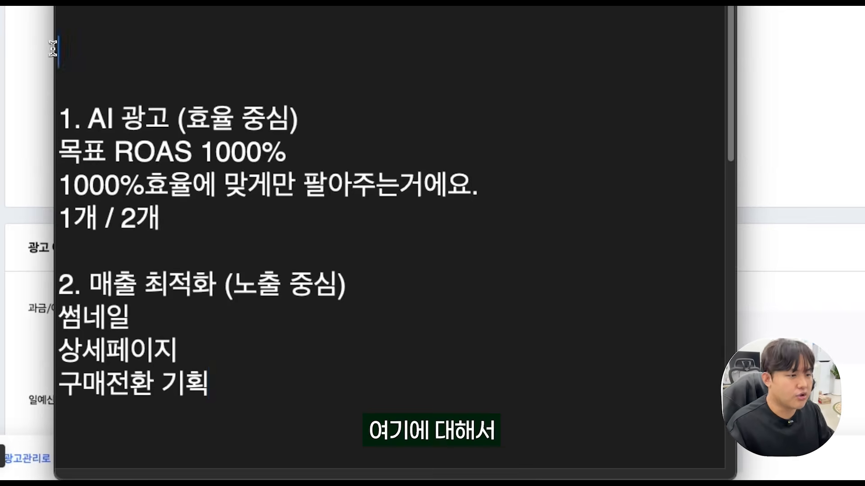
# Highlight the AI 광고 section of the notes and the 매출 최적화 section with its lines.
pyautogui.press('Delete')
pyautogui.press('Delete')
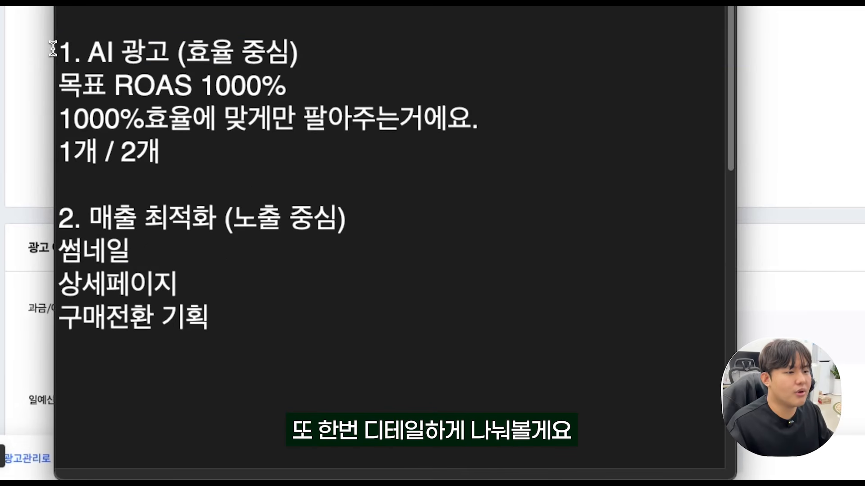
pyautogui.press('BackSpace')
pyautogui.moveTo(198, 127); pyautogui.dragTo(47, 36)
pyautogui.moveTo(211, 293); pyautogui.dragTo(54, 192)
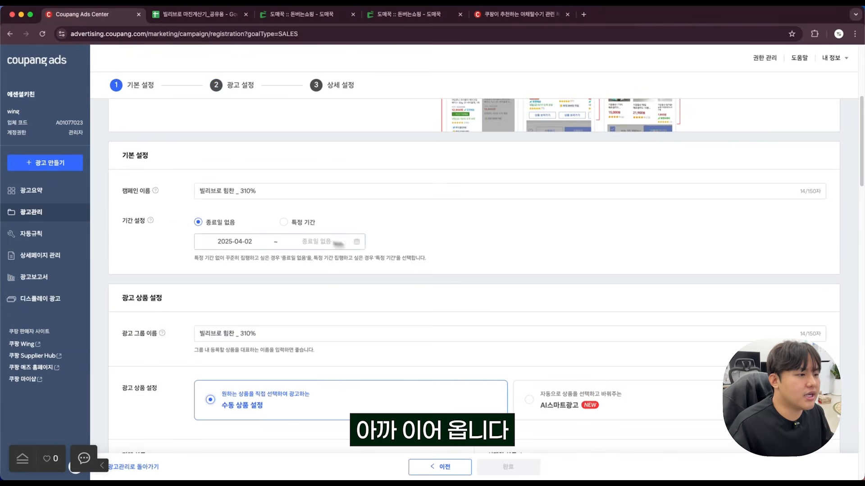
# Switch to the Coupang Ads campaign form and review the campaign name, the chosen product and the 매출최적화 operating mode.
pyautogui.moveTo(259, 192); pyautogui.dragTo(198, 191)
pyautogui.scroll(-10, 313, 196)
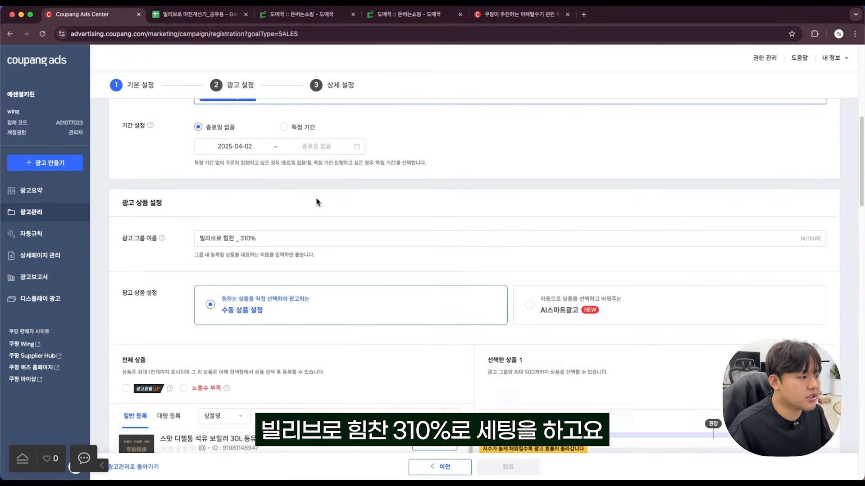
pyautogui.scroll(5, 519, 229)
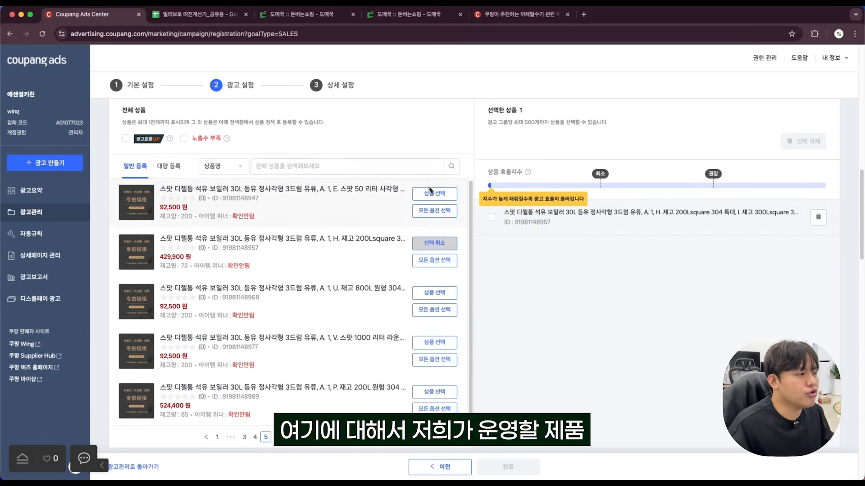
pyautogui.scroll(-8, 527, 230)
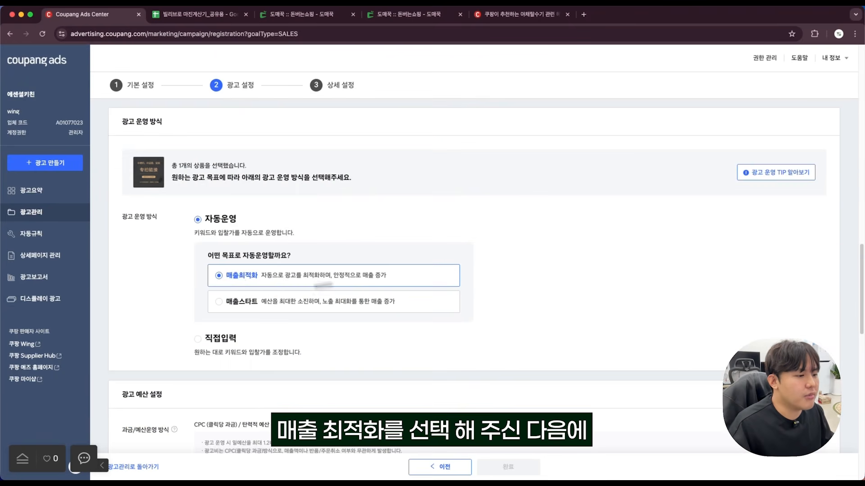
pyautogui.scroll(-3, 355, 264)
pyautogui.scroll(-1, 355, 264)
# Enter the recommended daily budget of 30,000원.
pyautogui.click(305, 279)
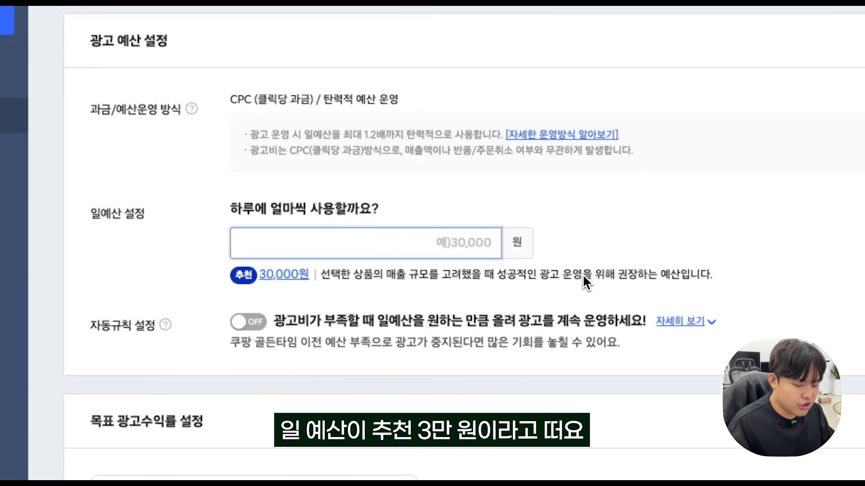
pyautogui.write('300000')
pyautogui.click(581, 220)
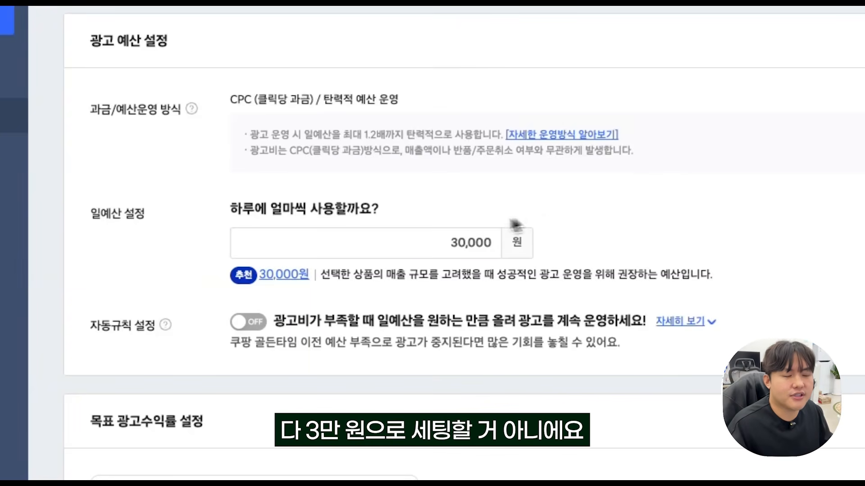
# Set the campaign's daily budget to 40,000원.
pyautogui.moveTo(445, 236); pyautogui.dragTo(620, 253)
pyautogui.press('BackSpace')
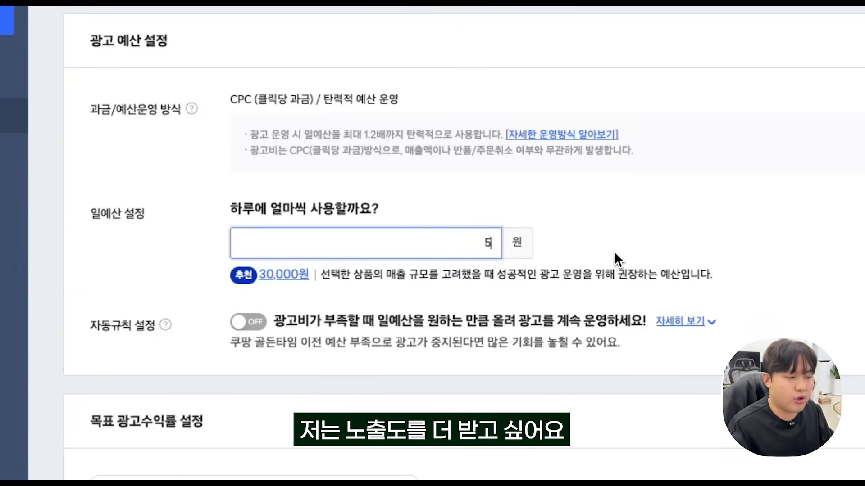
pyautogui.write('400000')
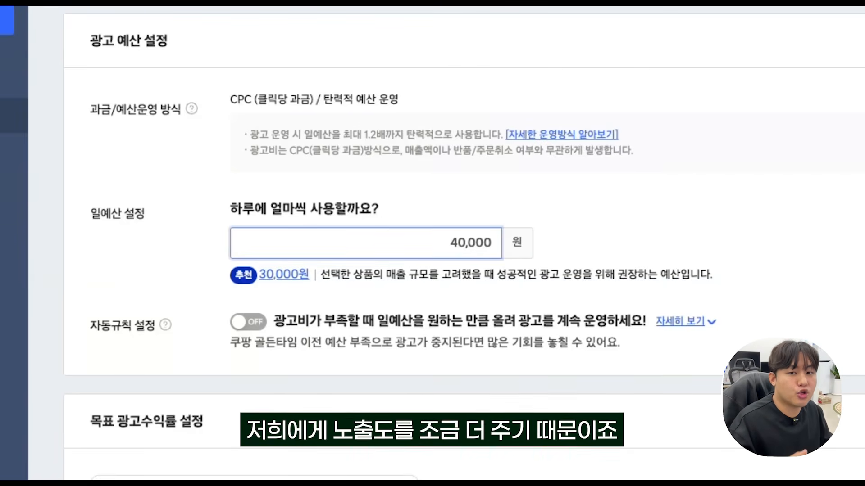
# Set the campaign's target ad return rate (목표 광고수익률) to 650%.
pyautogui.scroll(-4, 612, 244)
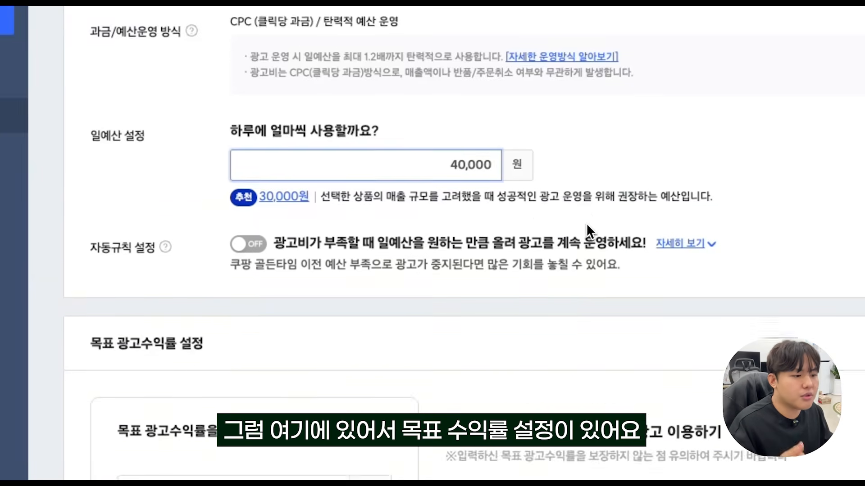
pyautogui.moveTo(216, 246); pyautogui.dragTo(259, 249)
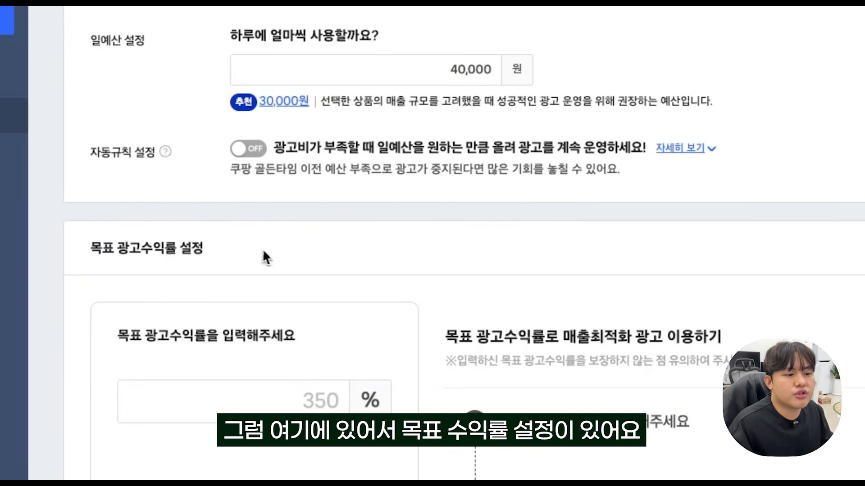
pyautogui.scroll(-2, 268, 252)
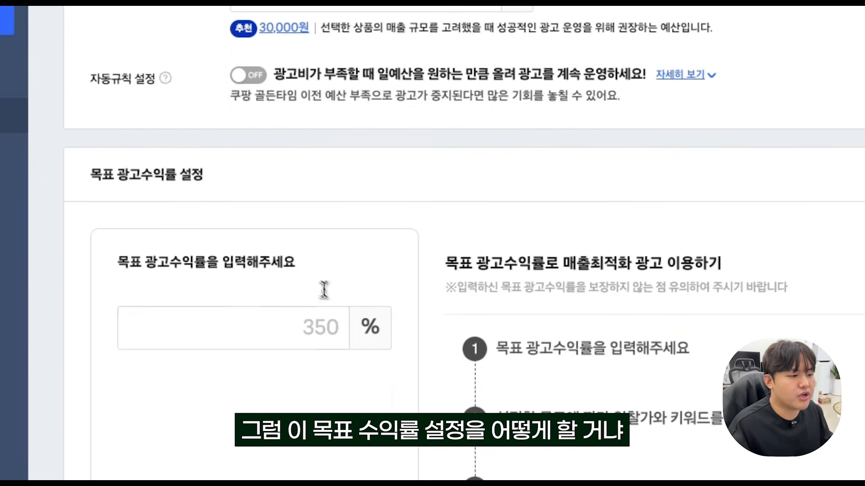
pyautogui.click(322, 315)
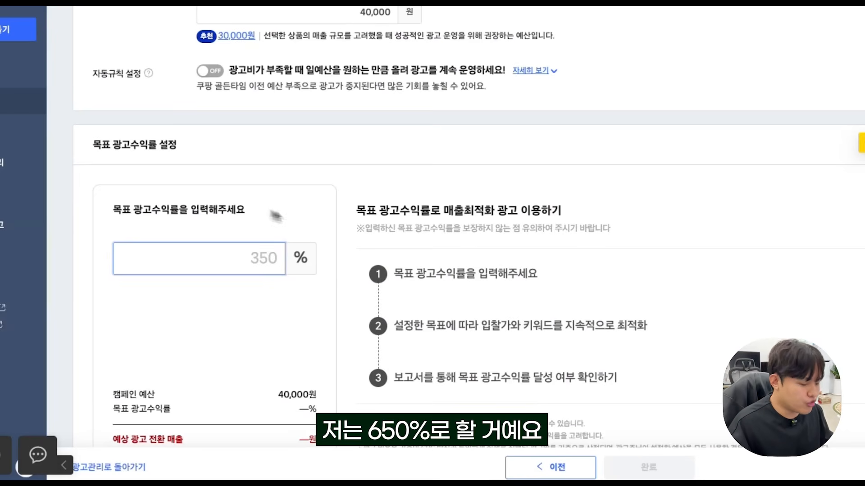
pyautogui.write('650')
# Examine the 할인쿠폰 자동 적용 option and highlight its description of who issues and pays for the coupons.
pyautogui.scroll(-1, 387, 80)
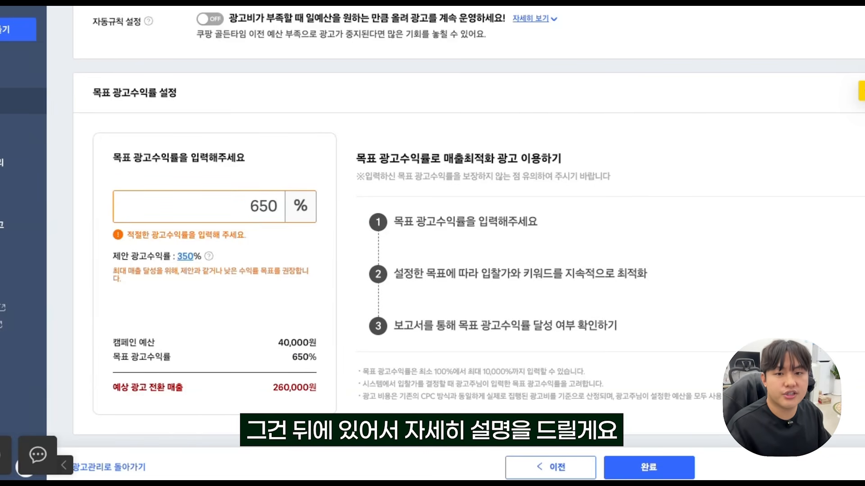
pyautogui.scroll(-3, 205, 147)
pyautogui.scroll(-5, 205, 146)
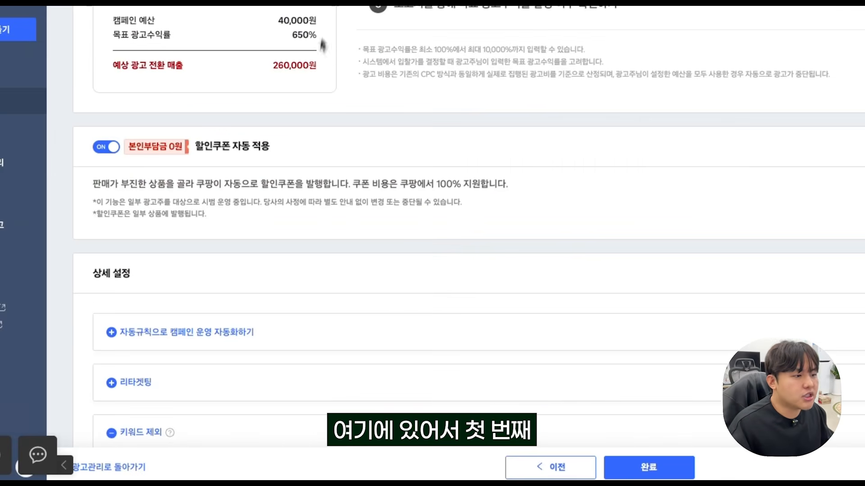
pyautogui.moveTo(196, 147); pyautogui.dragTo(269, 146)
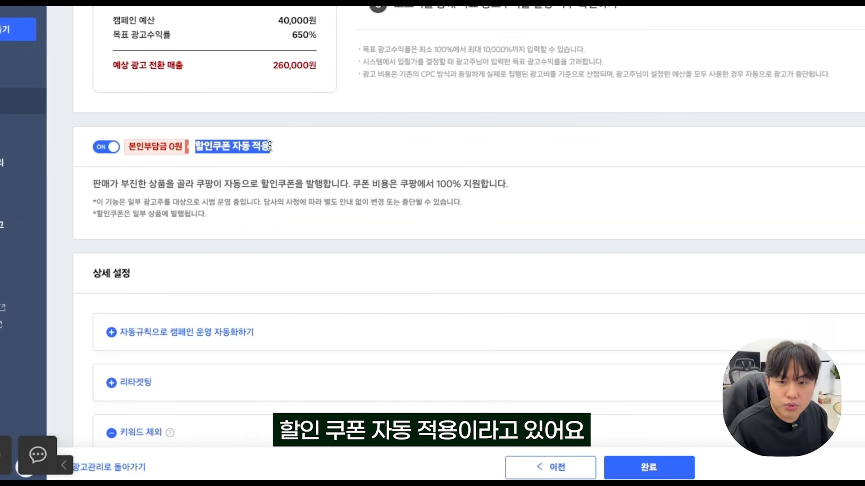
pyautogui.click(287, 156)
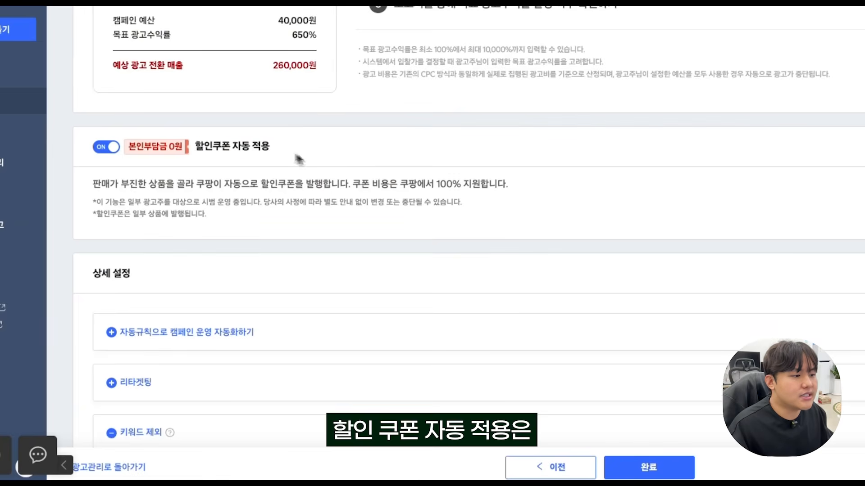
pyautogui.moveTo(96, 185); pyautogui.dragTo(277, 186)
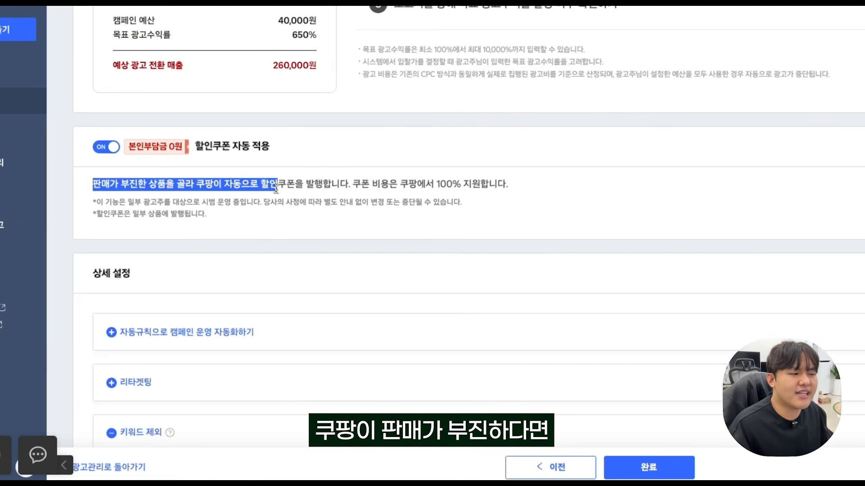
pyautogui.click(276, 185)
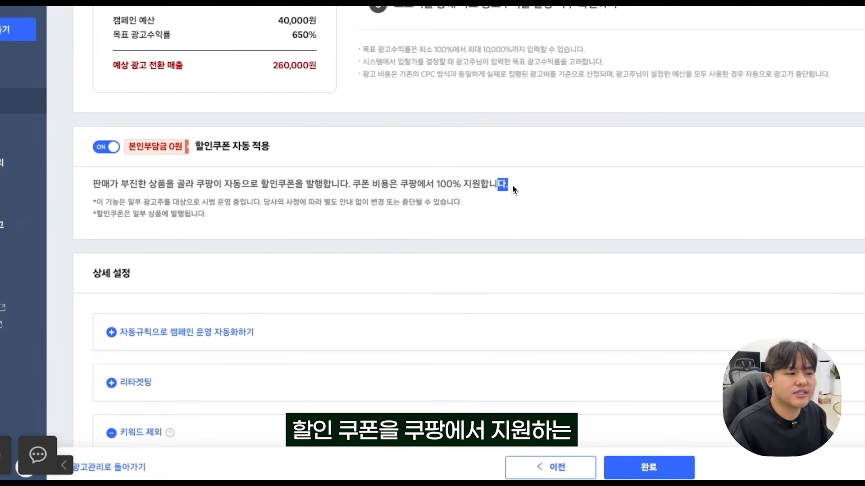
pyautogui.moveTo(512, 184); pyautogui.dragTo(250, 185)
# Open the automatic campaign rules (자동규칙) and review the conditions of the 매출규모 키우기 rule and the 쿠팡 골든타임 budget rule.
pyautogui.scroll(-2, 260, 207)
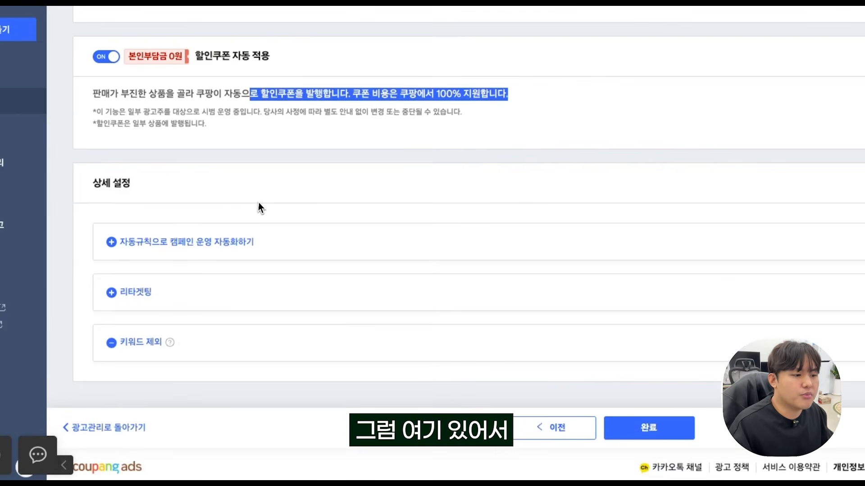
pyautogui.click(170, 250)
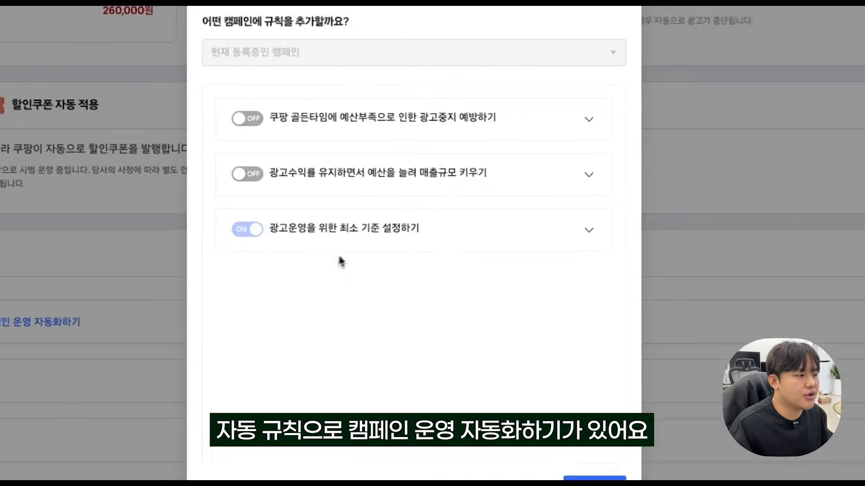
pyautogui.click(580, 183)
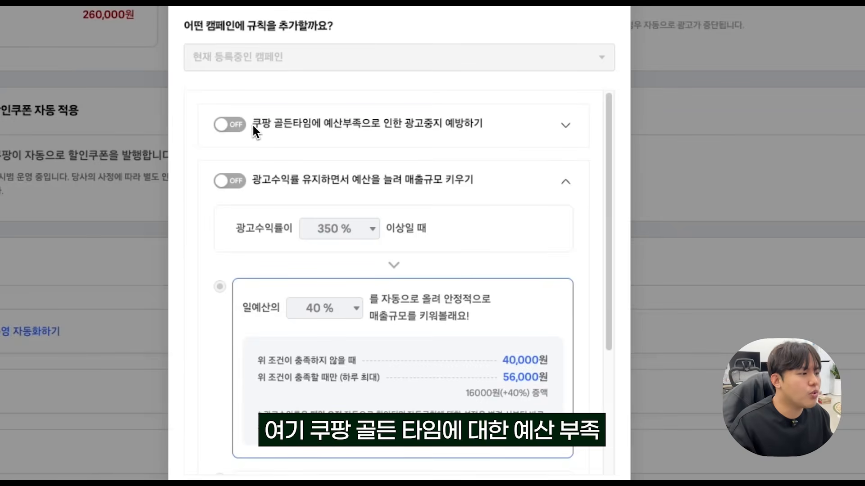
pyautogui.click(576, 128)
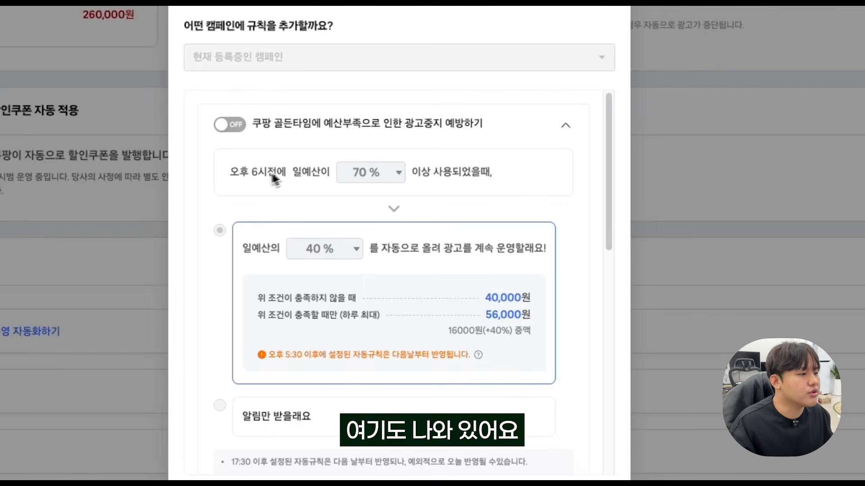
pyautogui.moveTo(229, 170); pyautogui.dragTo(284, 173)
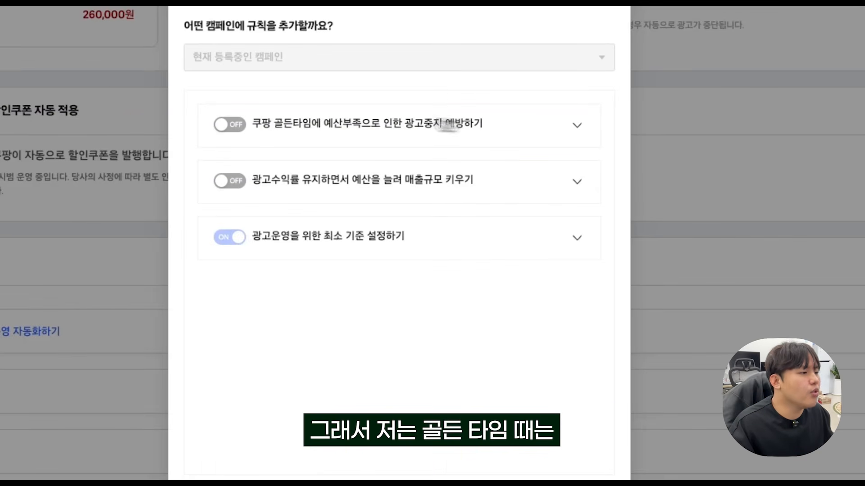
# Enable the 쿠팡 골든타임 rule against budget shortage and set its daily budget usage threshold before 6 PM to 100%.
pyautogui.click(232, 128)
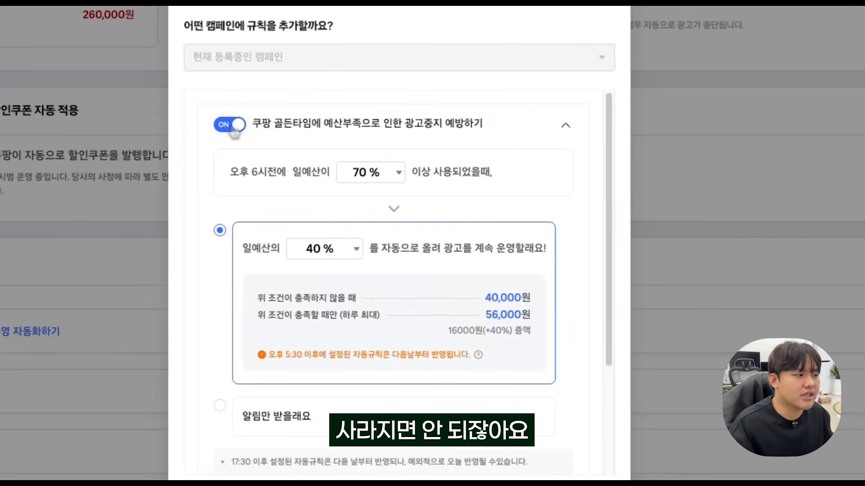
pyautogui.click(370, 172)
pyautogui.click(384, 319)
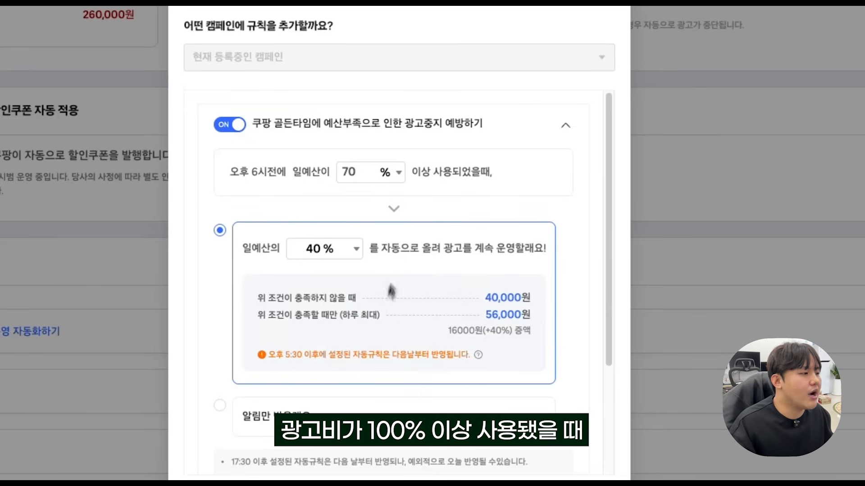
pyautogui.moveTo(373, 178); pyautogui.dragTo(332, 169)
pyautogui.write('100')
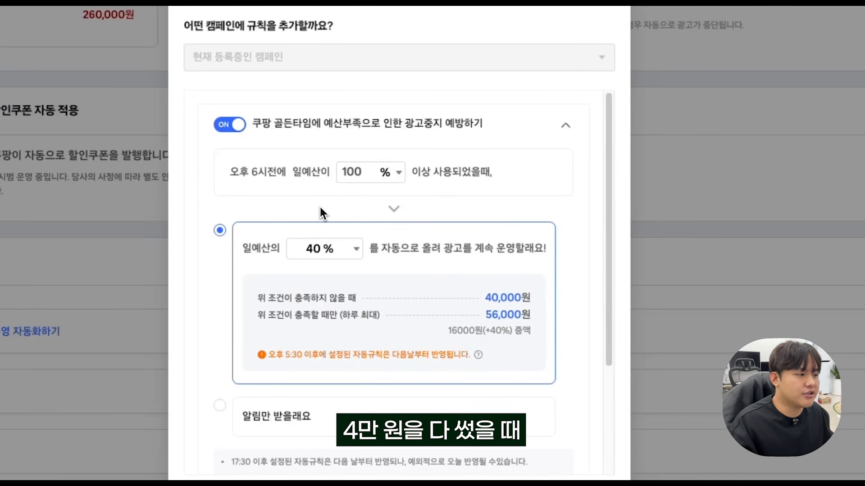
# Set the 쿠팡 골든타임 rule's automatic daily budget increase to 50%, highlight the resulting daily maximum and leave the rule settings.
pyautogui.click(351, 257)
pyautogui.click(316, 375)
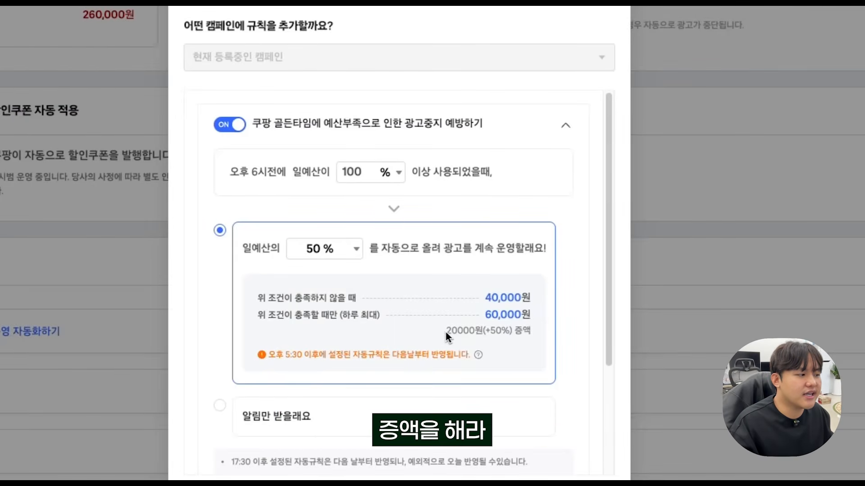
pyautogui.moveTo(485, 298); pyautogui.dragTo(532, 319)
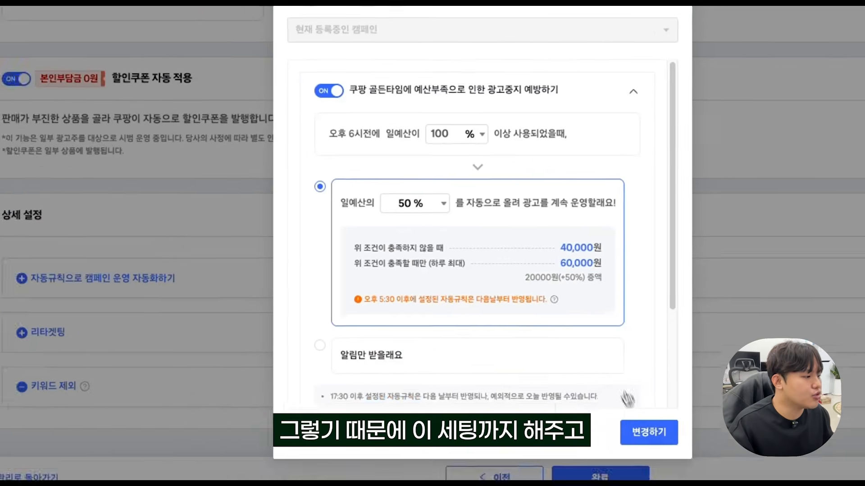
pyautogui.click(647, 428)
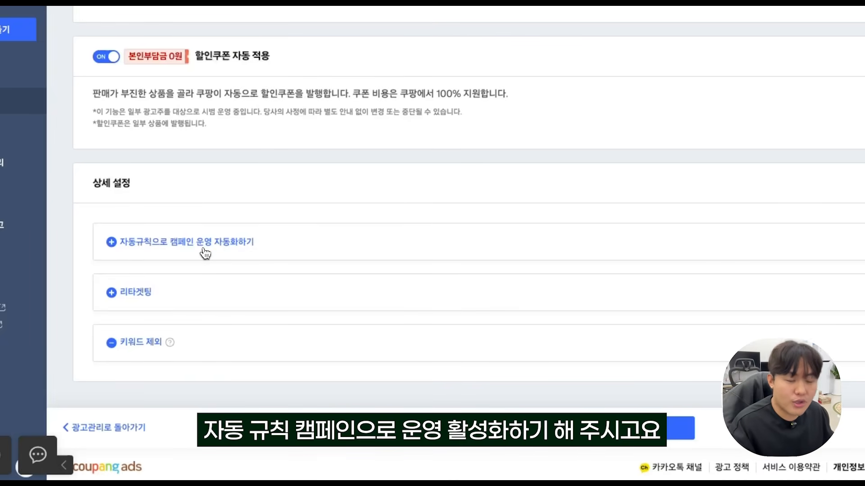
# Expand the 리타겟팅 settings under 상세 설정, turn retargeting off and collapse the section.
pyautogui.scroll(-1, 229, 234)
pyautogui.click(146, 275)
pyautogui.scroll(-4, 508, 165)
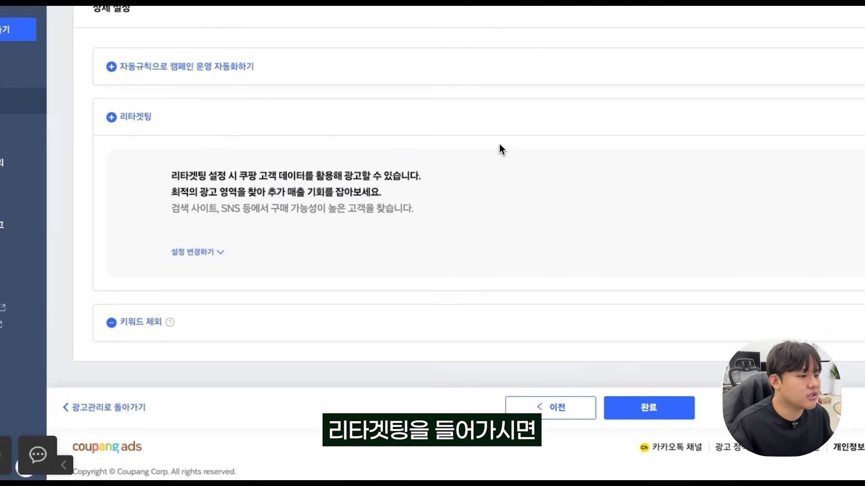
pyautogui.click(198, 252)
pyautogui.scroll(-5, 476, 257)
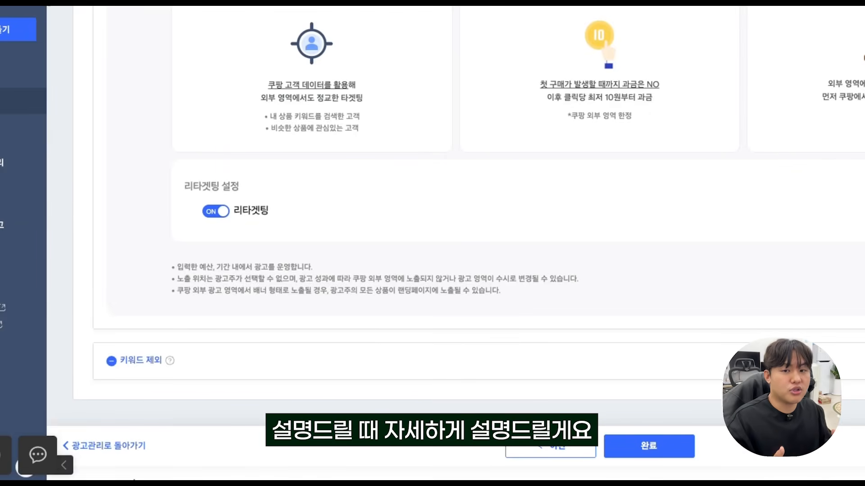
pyautogui.click(221, 214)
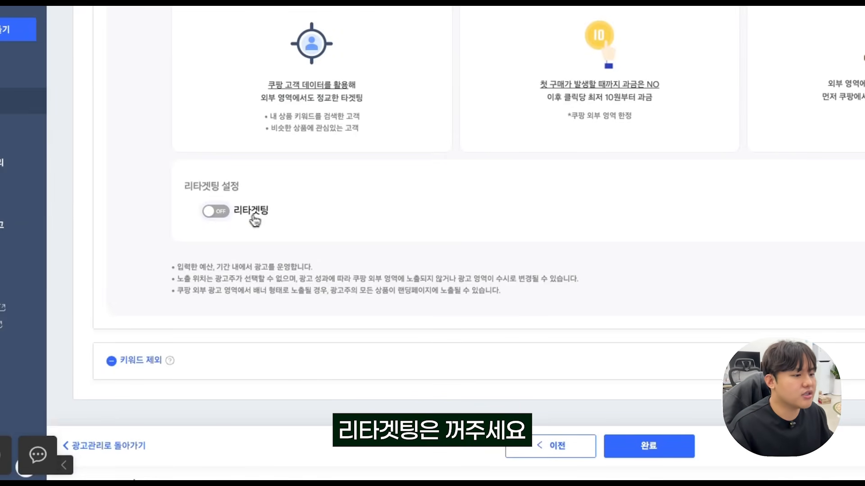
pyautogui.scroll(-1, 264, 219)
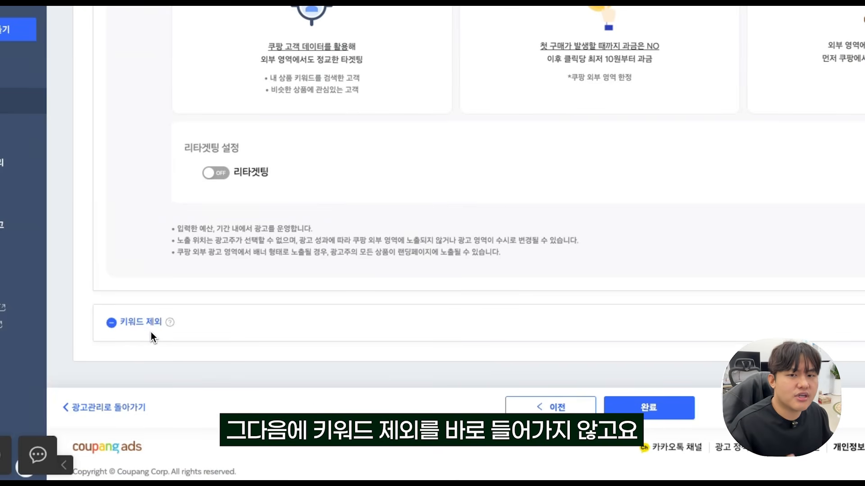
pyautogui.scroll(6, 228, 245)
pyautogui.click(180, 107)
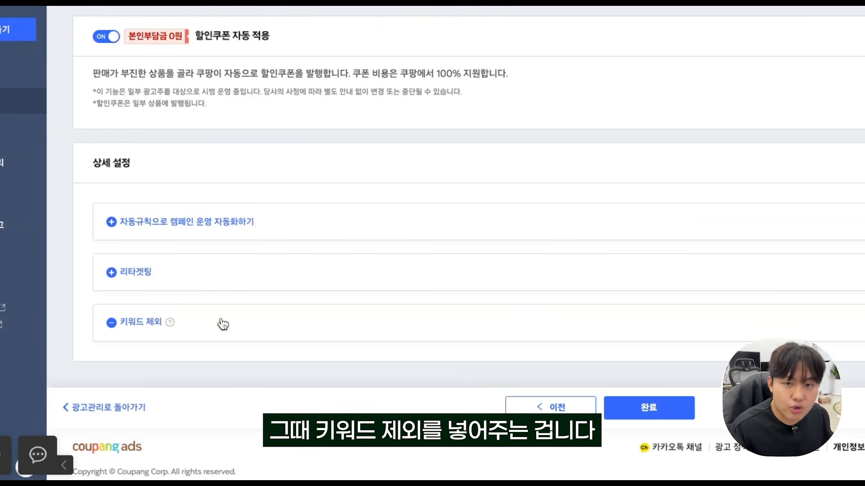
# Choose AI스마트광고 as the 광고 상품 설정 and highlight the note on its one-campaign-per-seller-account limit.
pyautogui.click(661, 405)
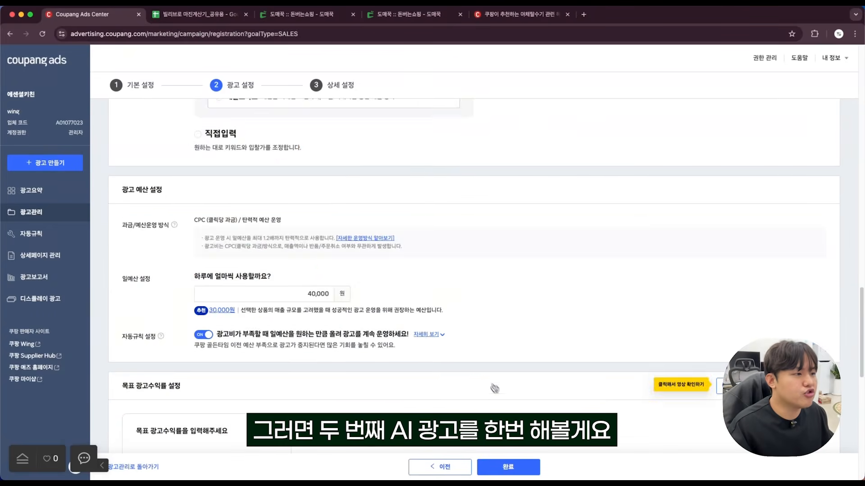
pyautogui.scroll(15, 471, 365)
pyautogui.click(528, 364)
pyautogui.scroll(-3, 527, 316)
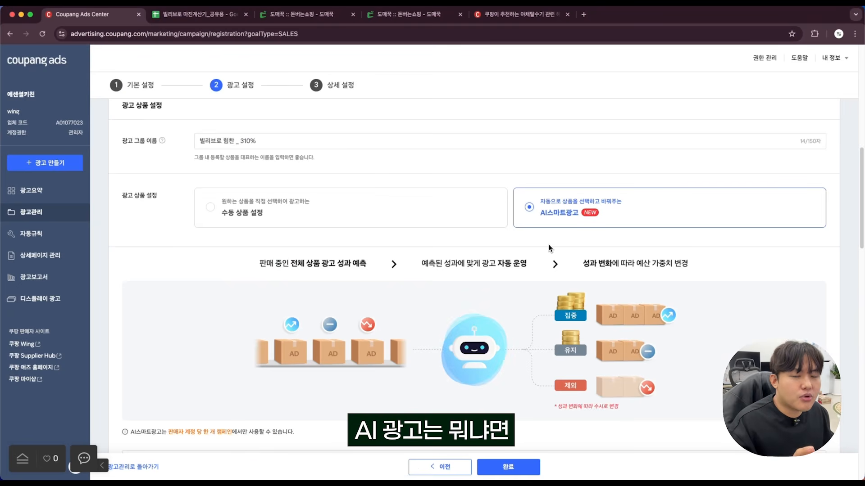
pyautogui.scroll(-1, 528, 315)
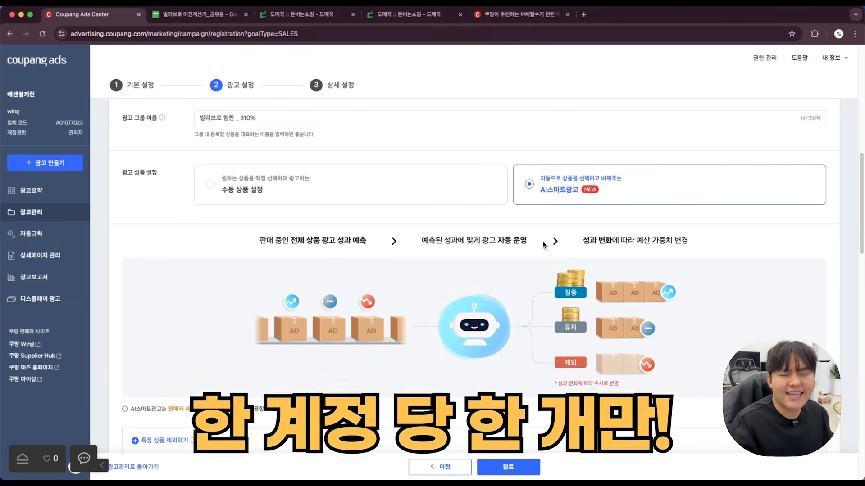
pyautogui.scroll(-2, 370, 220)
pyautogui.moveTo(168, 360); pyautogui.dragTo(231, 360)
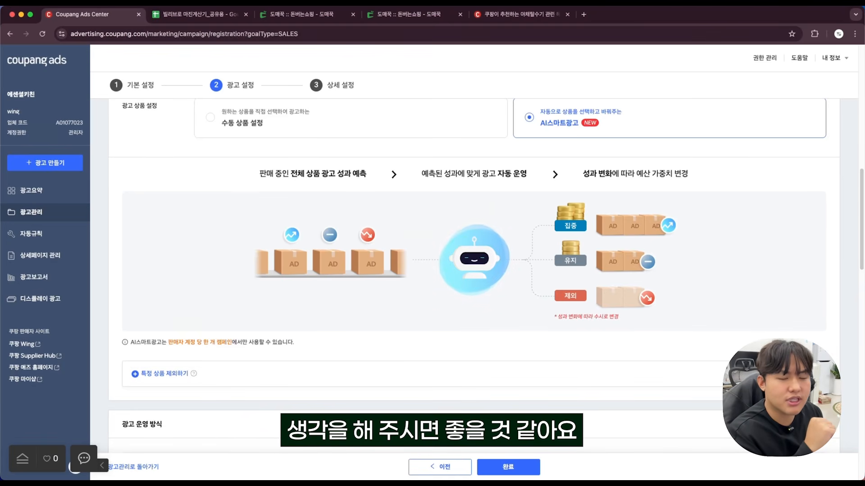
# Expand 특정 상품 제외하기, examine the list of products that can be excluded from the AI ad, and collapse it again.
pyautogui.scroll(-1, 295, 344)
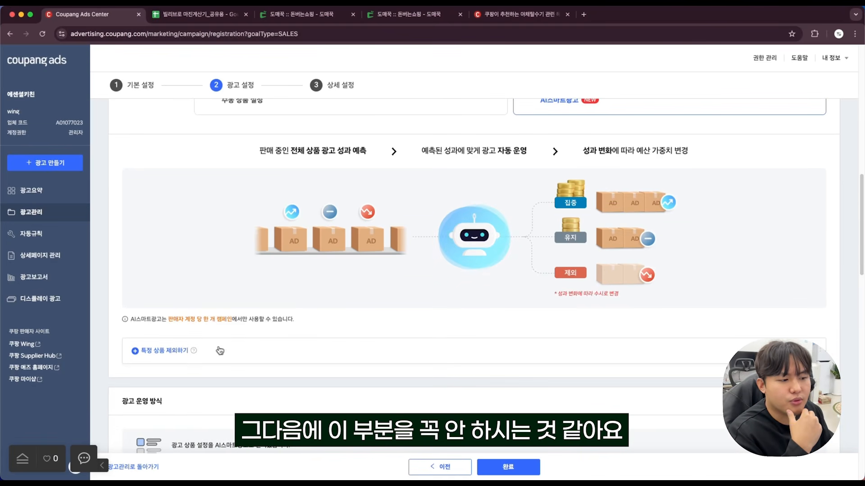
pyautogui.click(209, 351)
pyautogui.scroll(-1, 265, 350)
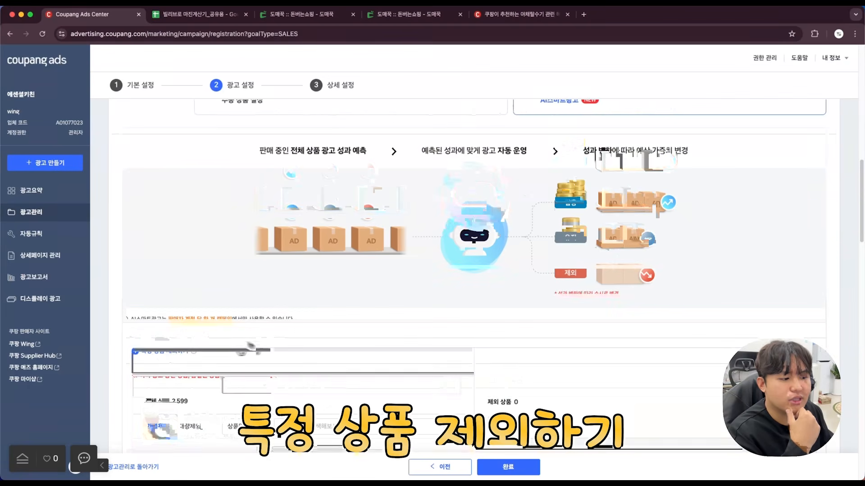
pyautogui.scroll(-3, 147, 265)
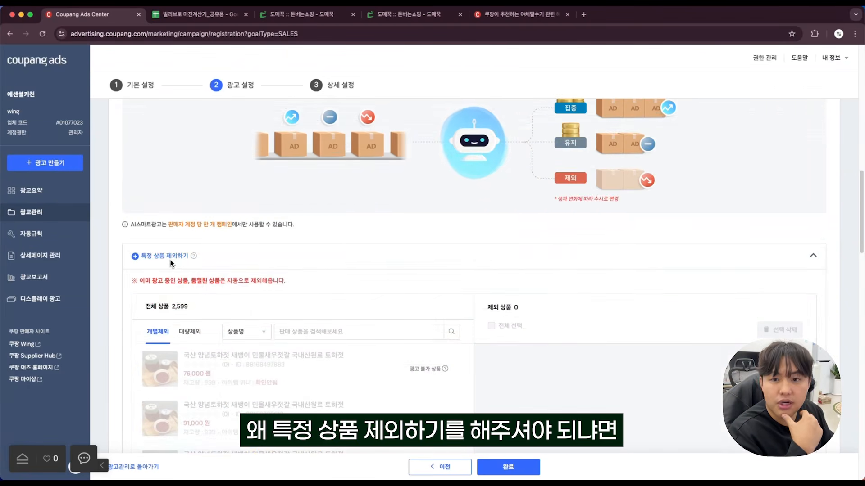
pyautogui.scroll(-12, 244, 270)
pyautogui.click(286, 334)
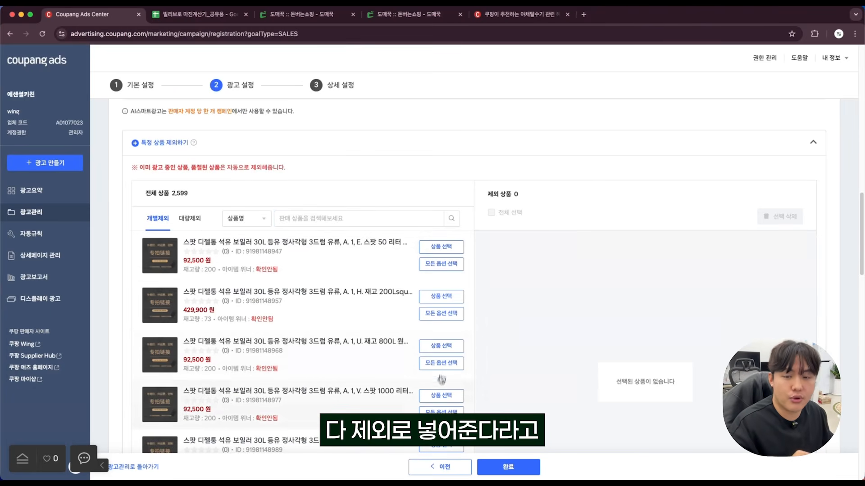
pyautogui.scroll(-1, 411, 205)
pyautogui.click(258, 148)
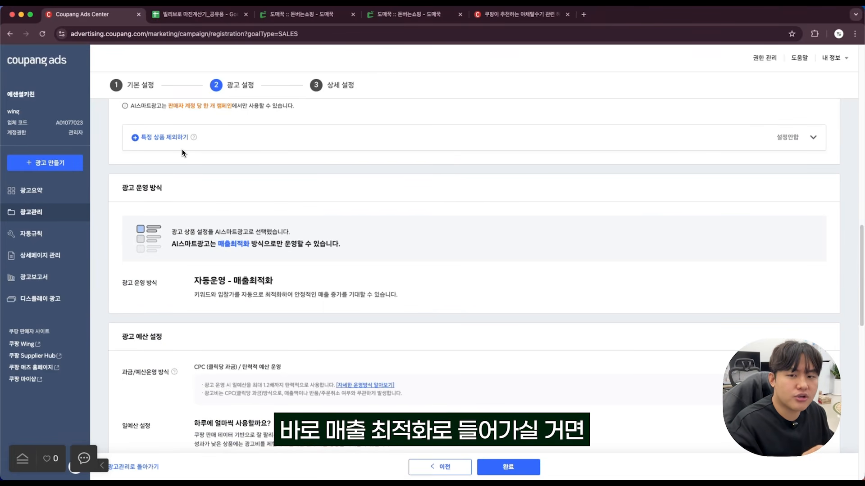
# Review the AI ad's operation method, daily budget, target return and 상세 설정, briefly opening the automatic campaign rules.
pyautogui.scroll(1, 183, 153)
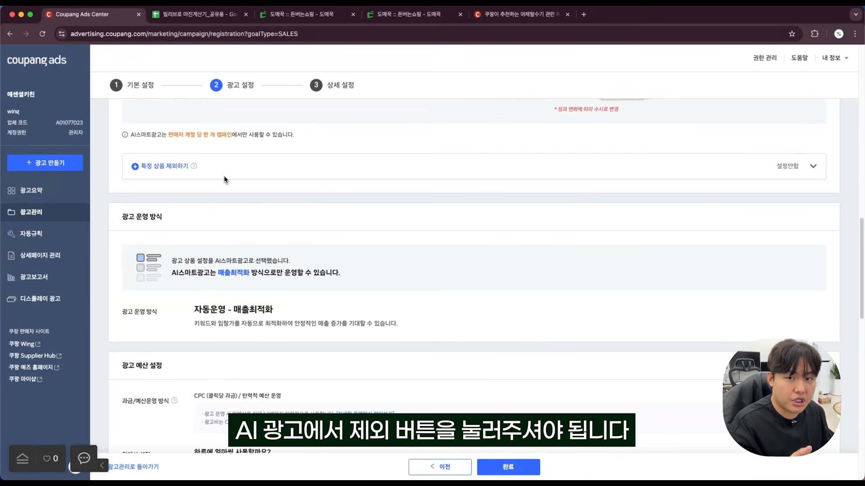
pyautogui.scroll(-7, 224, 180)
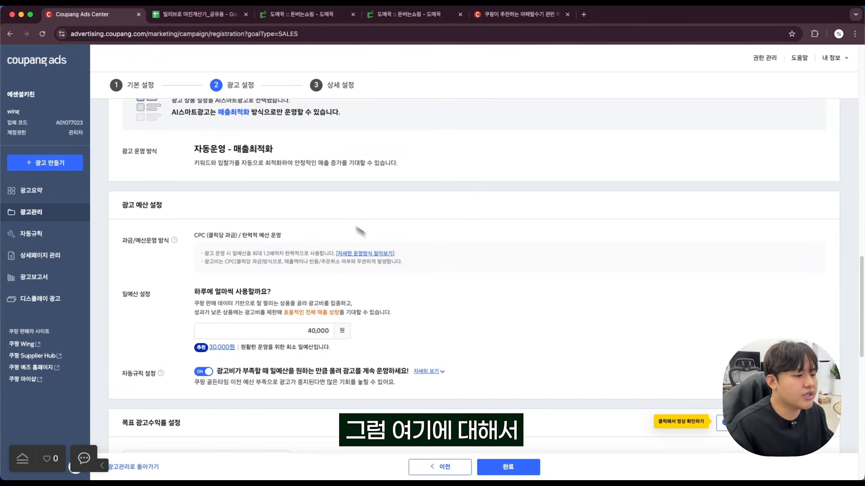
pyautogui.scroll(-5, 417, 271)
pyautogui.scroll(-4, 252, 164)
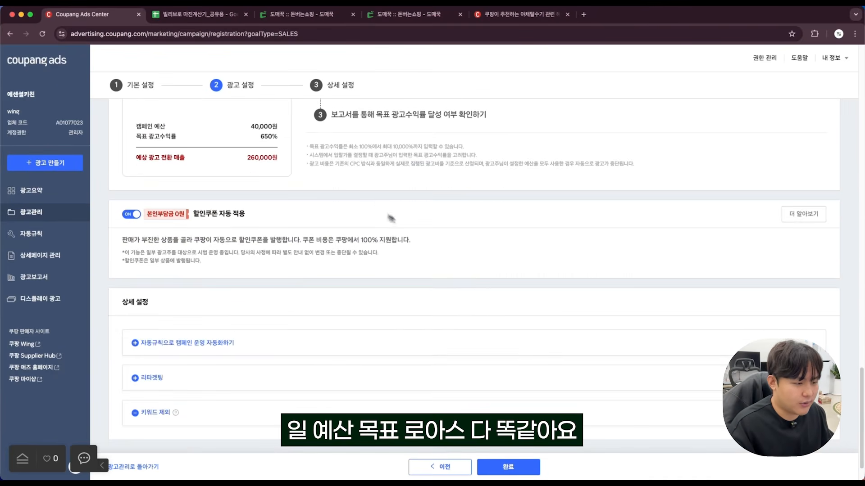
pyautogui.click(187, 296)
pyautogui.click(555, 115)
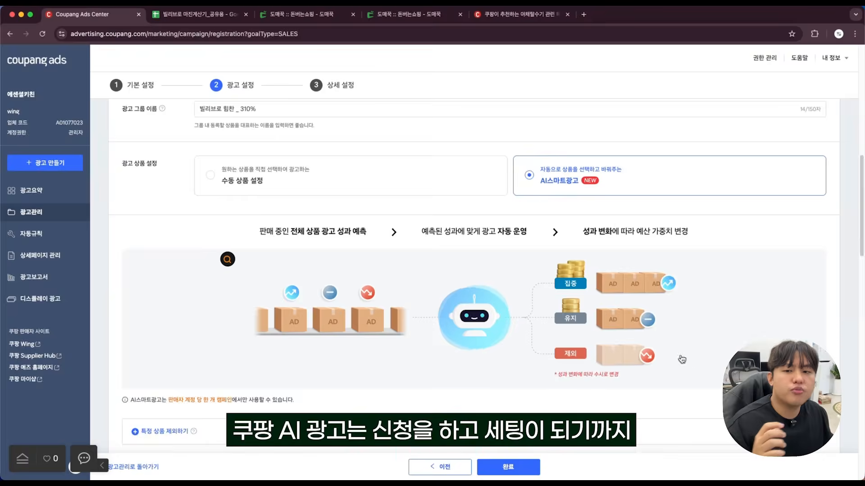
pyautogui.scroll(-10, 675, 360)
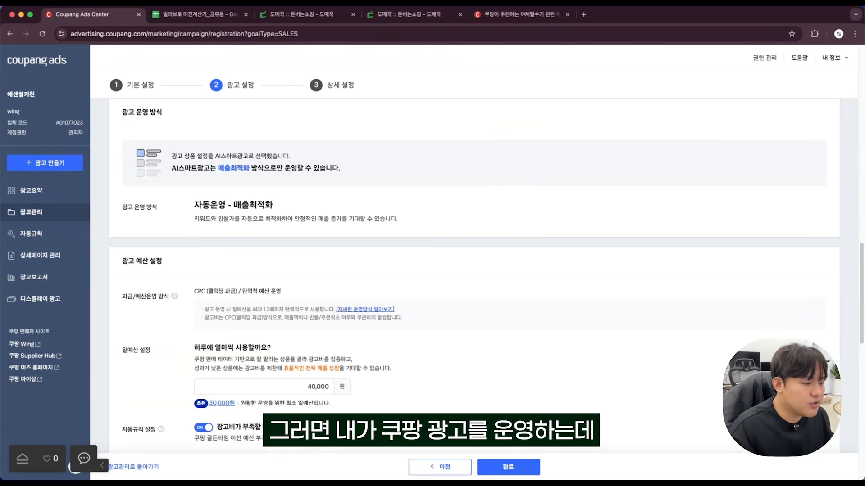
# Switch to the TextEdit notes, reposition the window and add a ㅡㅡ divider and the heading 쿠팡 광고 디벨롭 below the 매출 최적화 notes.
pyautogui.click(504, 459)
pyautogui.click(434, 383)
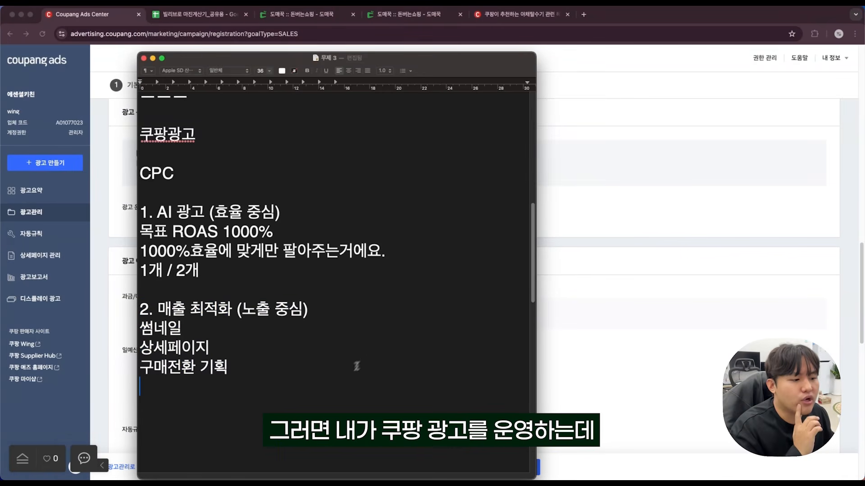
pyautogui.moveTo(418, 64); pyautogui.dragTo(453, 28)
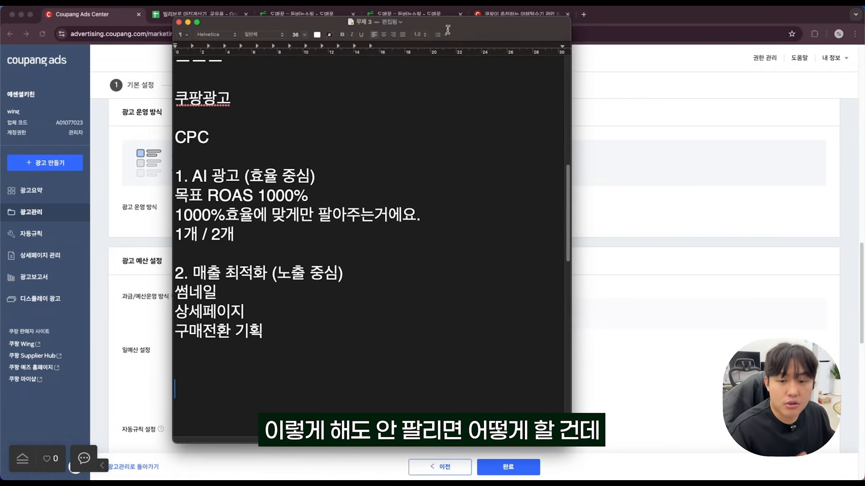
pyautogui.press('Return')
pyautogui.press('Return')
pyautogui.write('쿠팡 광고 디벨롭 ->')
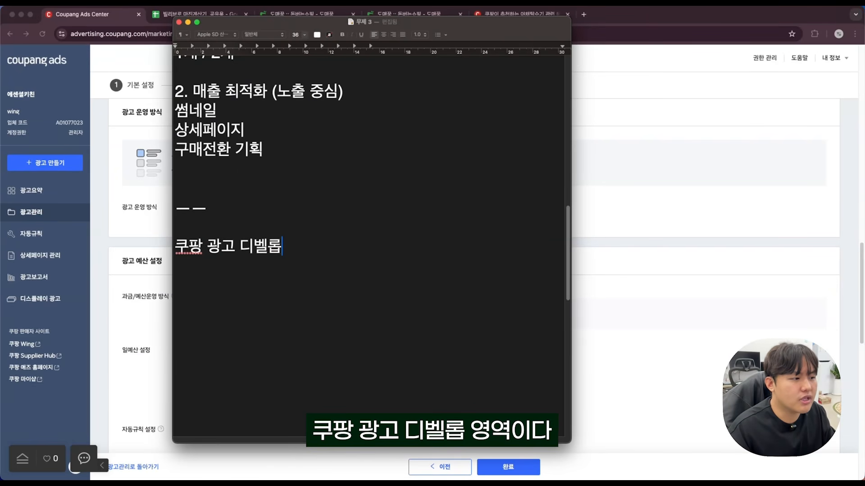